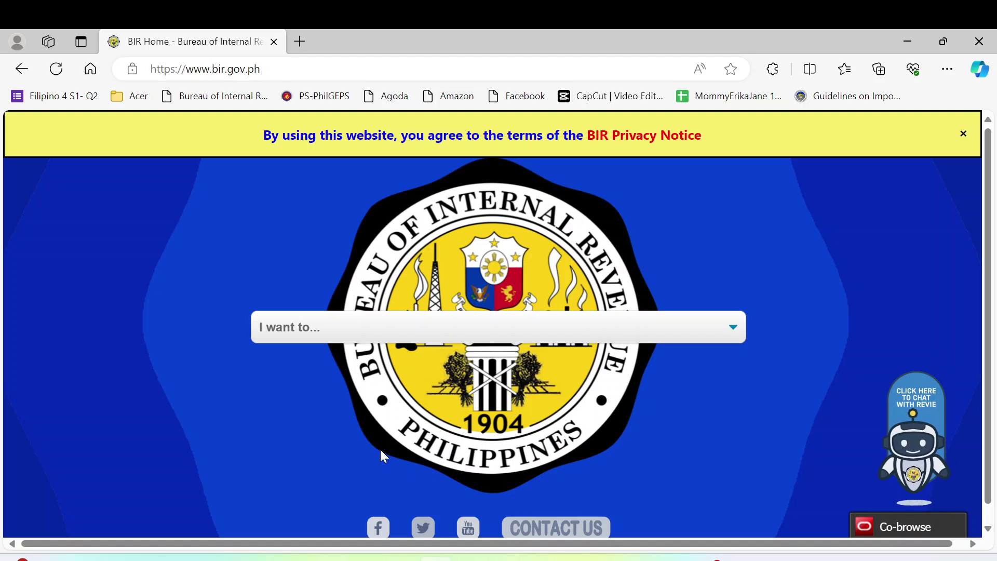
- Go from the BIR landing page to the Bureau of Internal Revenue home page
mouse_move(709, 559)
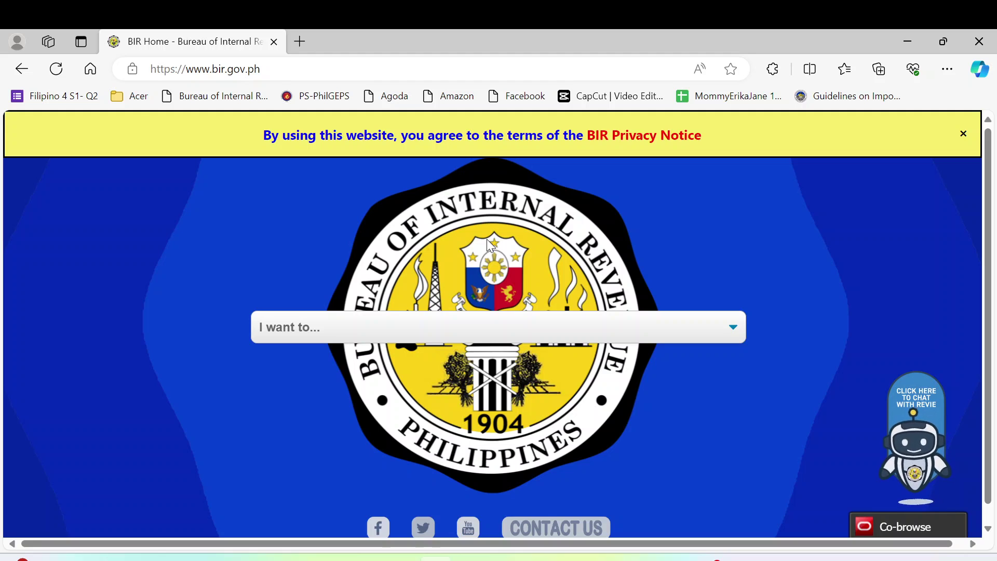
left_click(347, 324)
left_click(301, 510)
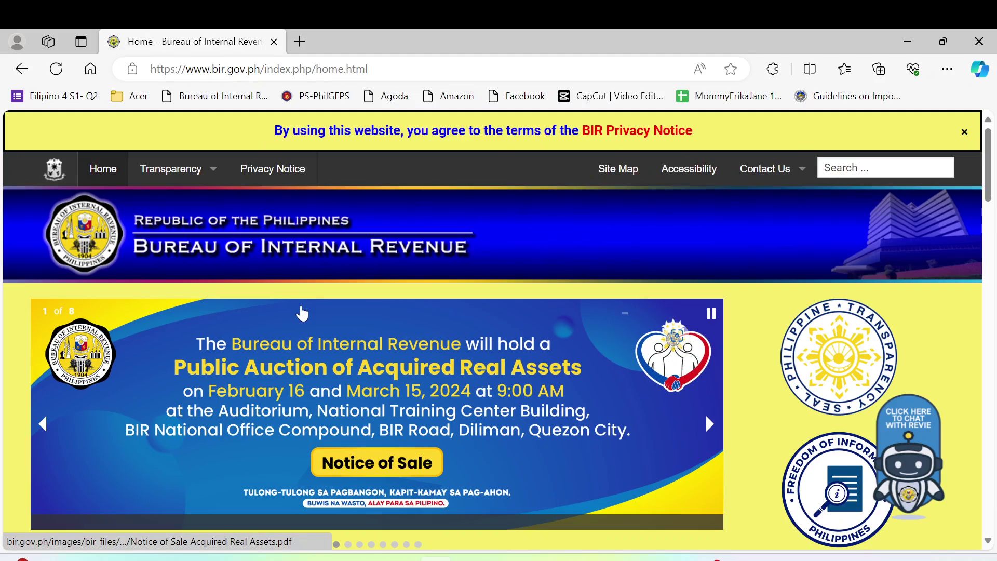
- Open the website's Downloadables page at the Alphalist Data Entry and Validation Module Version 7.0 section
scroll(301, 313, "down", 15)
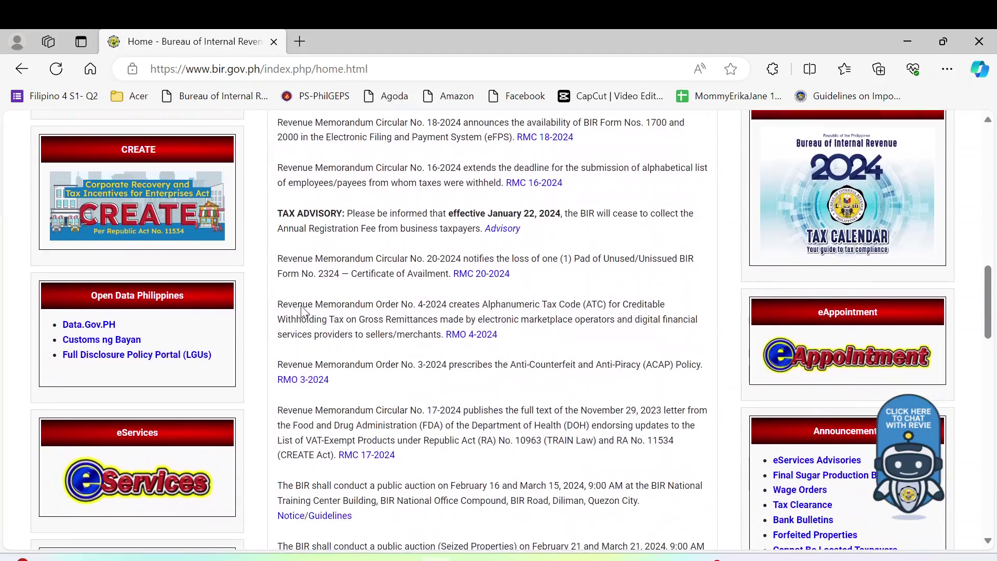
scroll(304, 311, "down", 15)
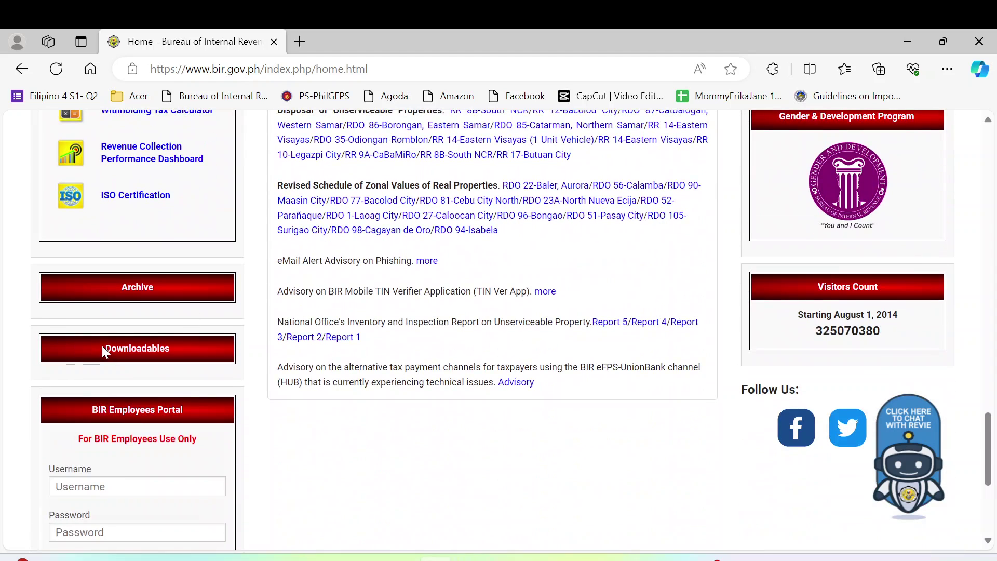
left_click(127, 355)
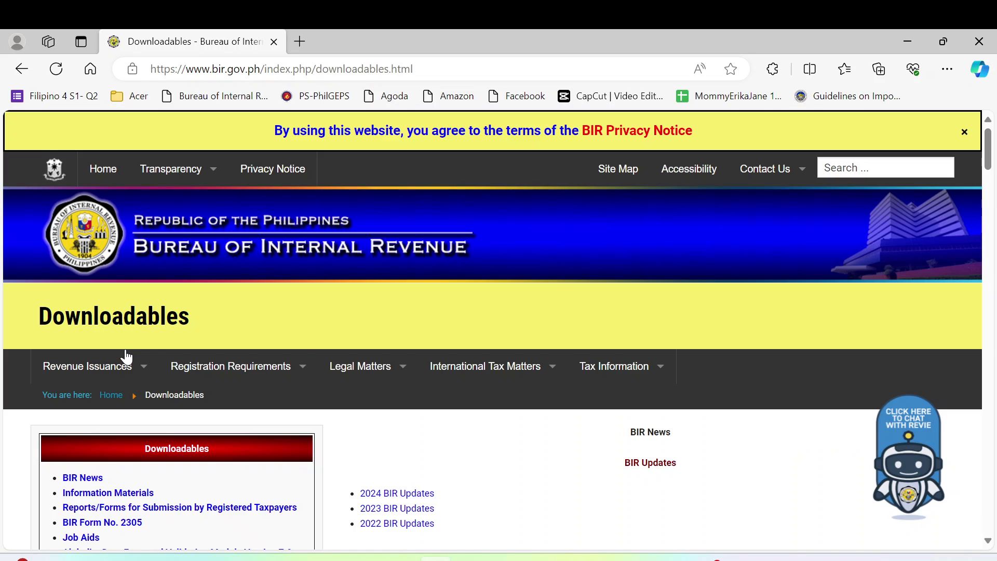
scroll(126, 354, "down", 6)
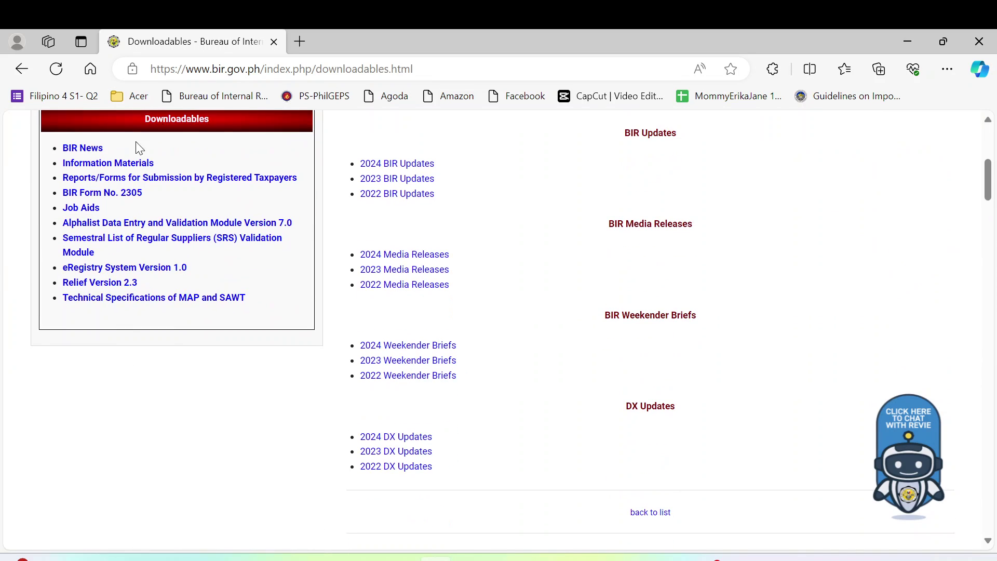
left_click(130, 223)
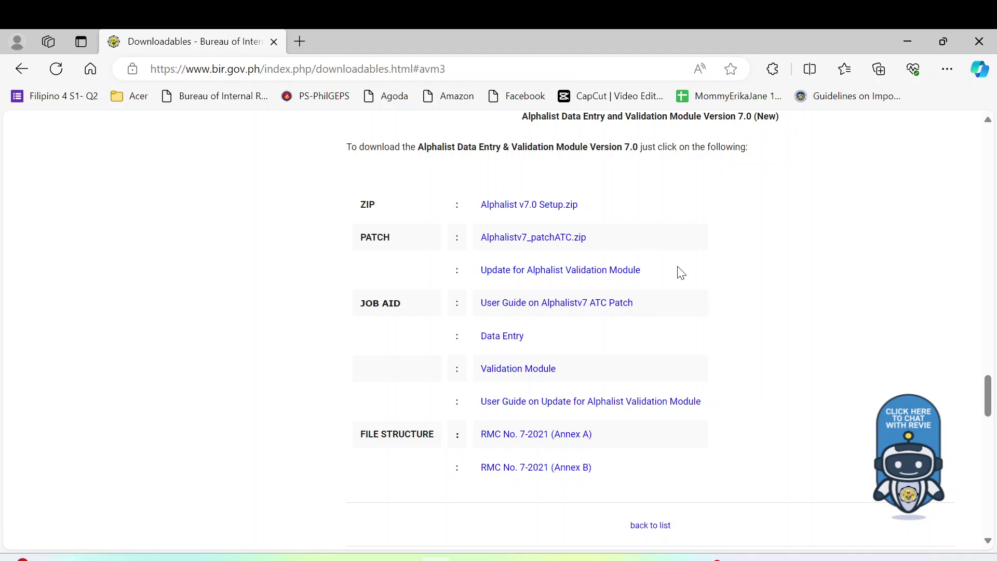
- Download Alphalist v7.0 Setup.zip, Alphalistv7_patchATC.zip and the Update for Alphalist Validation Module
left_click(519, 205)
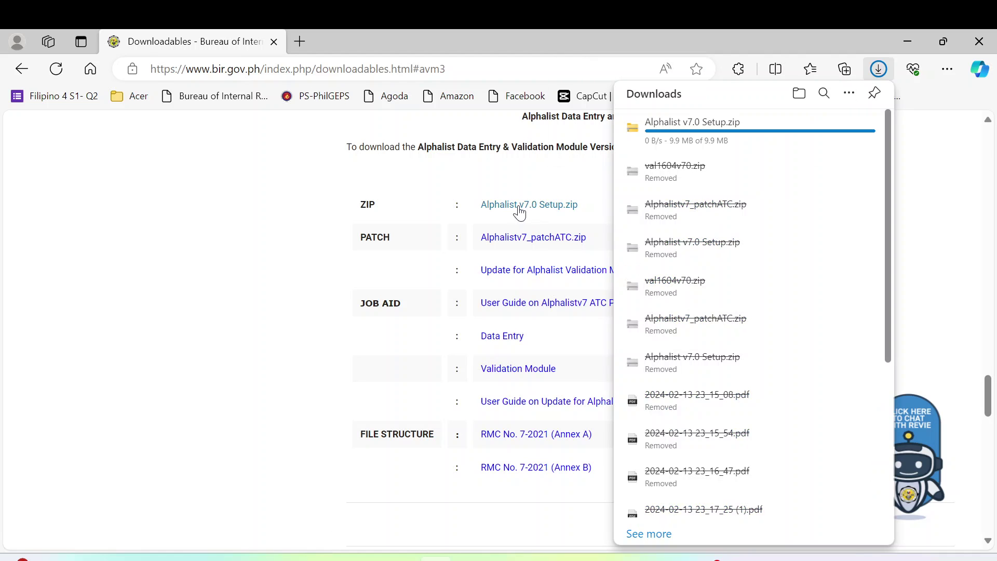
left_click(504, 242)
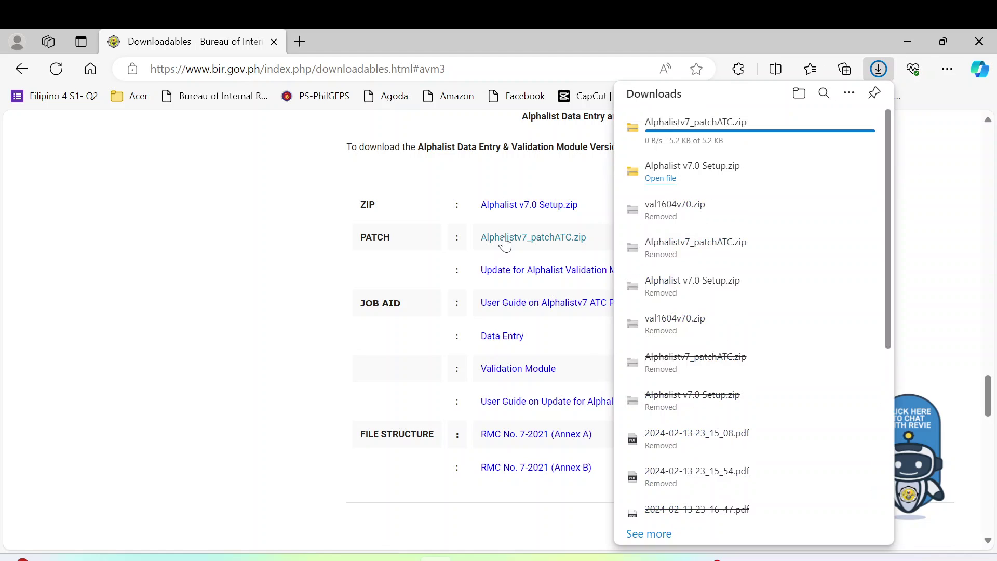
left_click(514, 273)
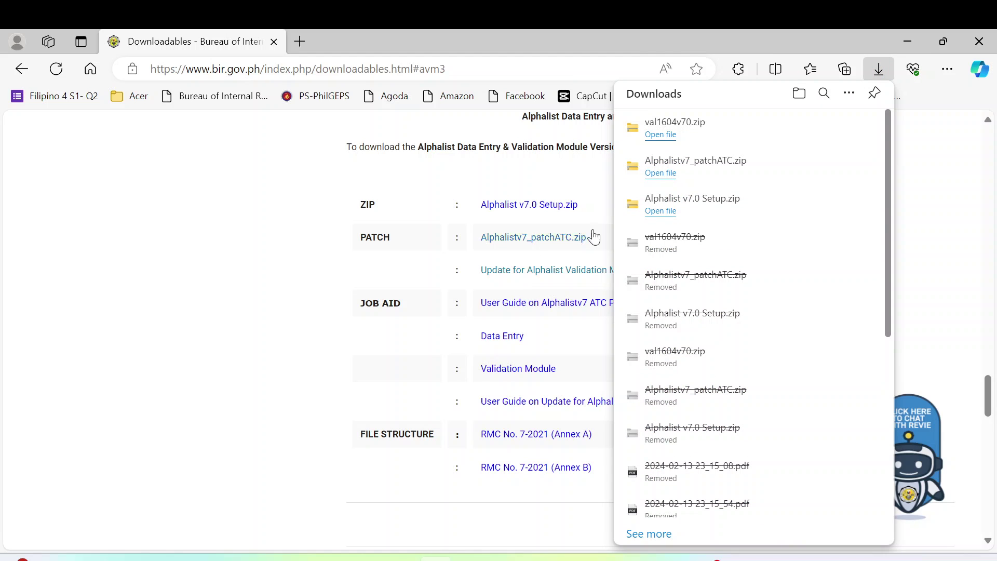
- Launch the Alphalist v7.0 Setup application from its archive in the Downloads folder and allow the unverified app to install
left_click(801, 95)
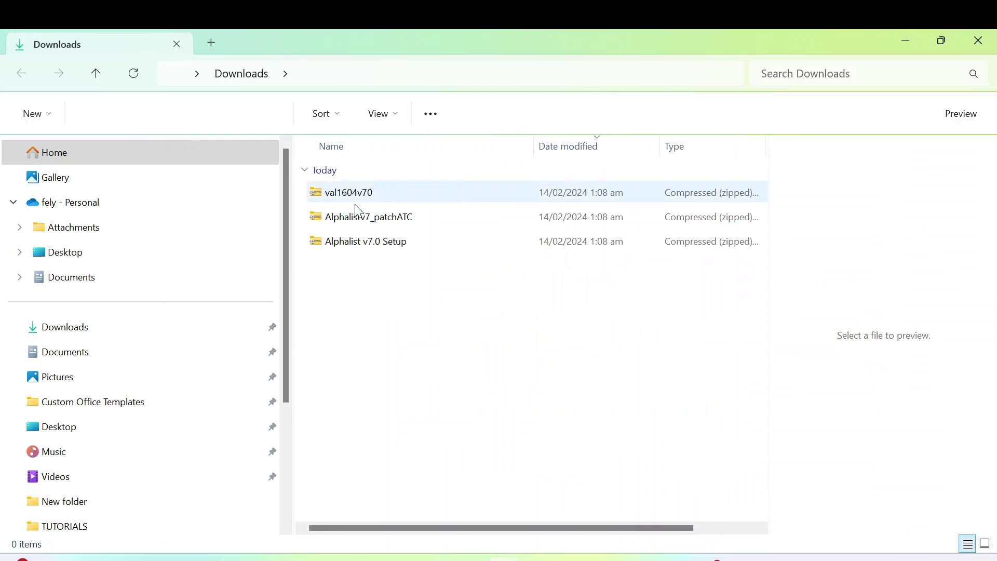
left_click(286, 527)
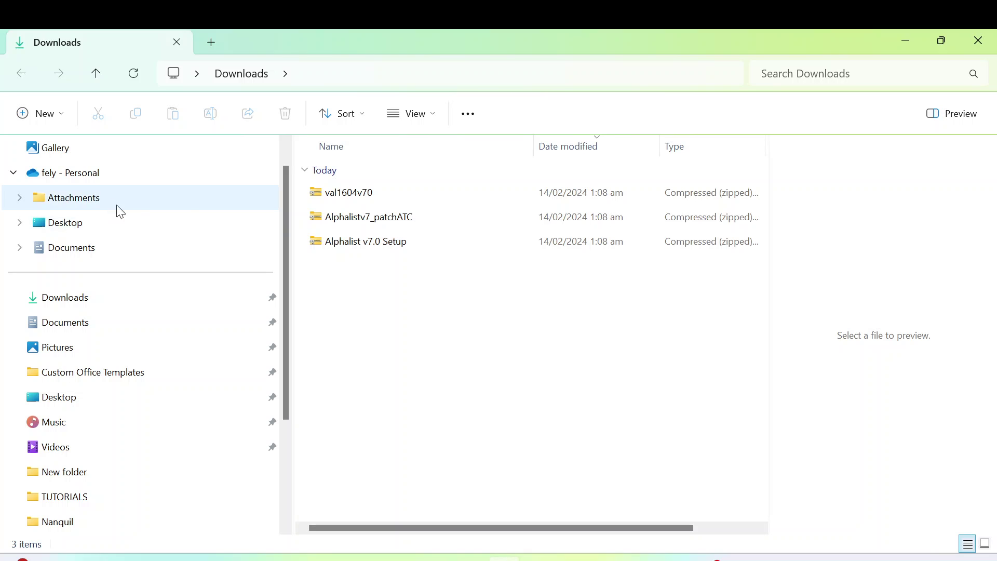
left_click(107, 303)
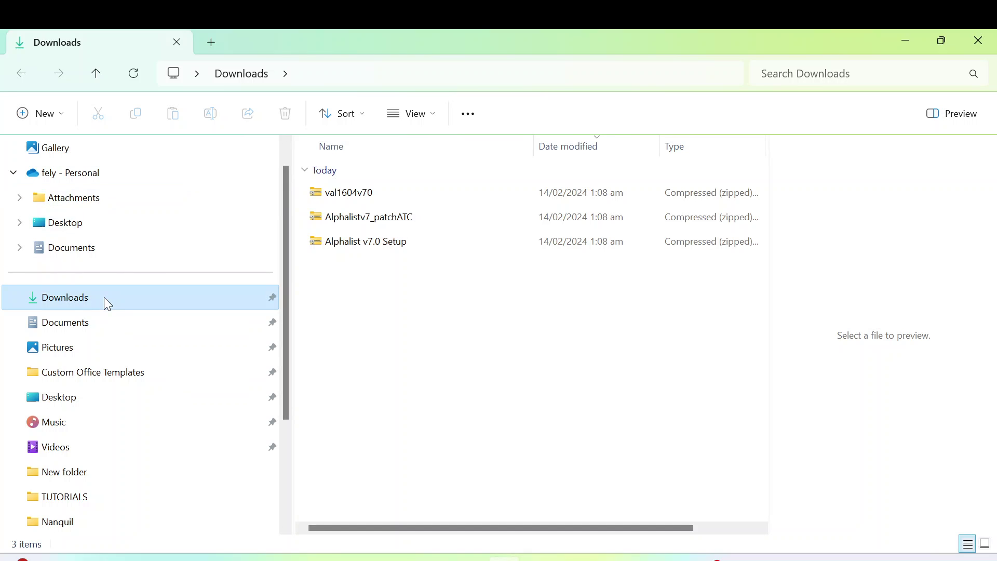
left_click(372, 247)
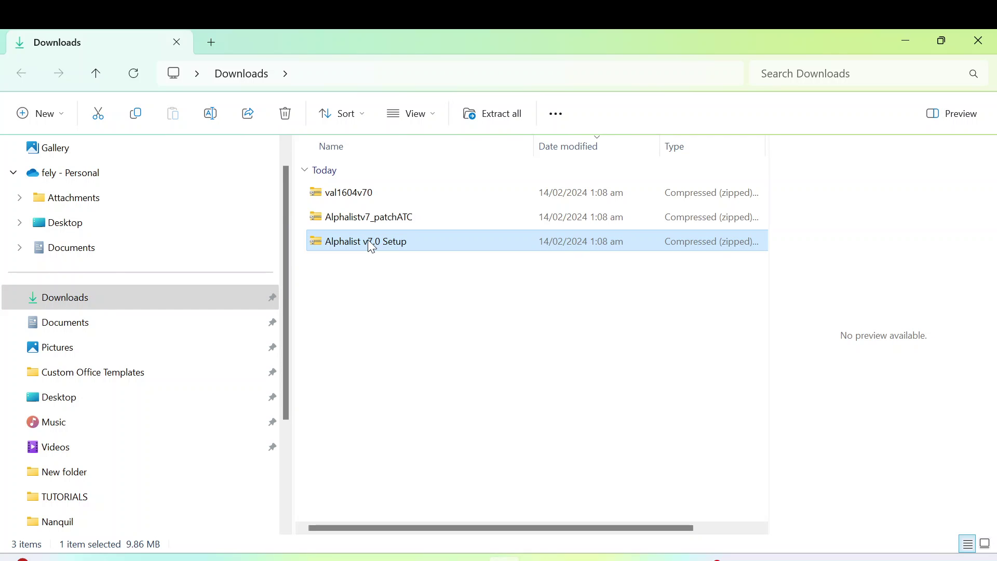
double_click(372, 247)
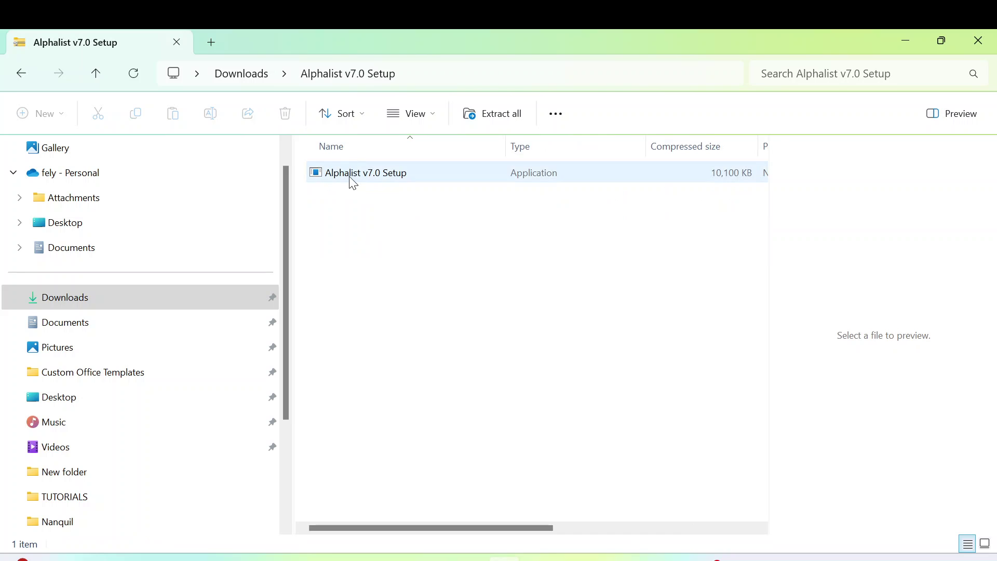
double_click(353, 179)
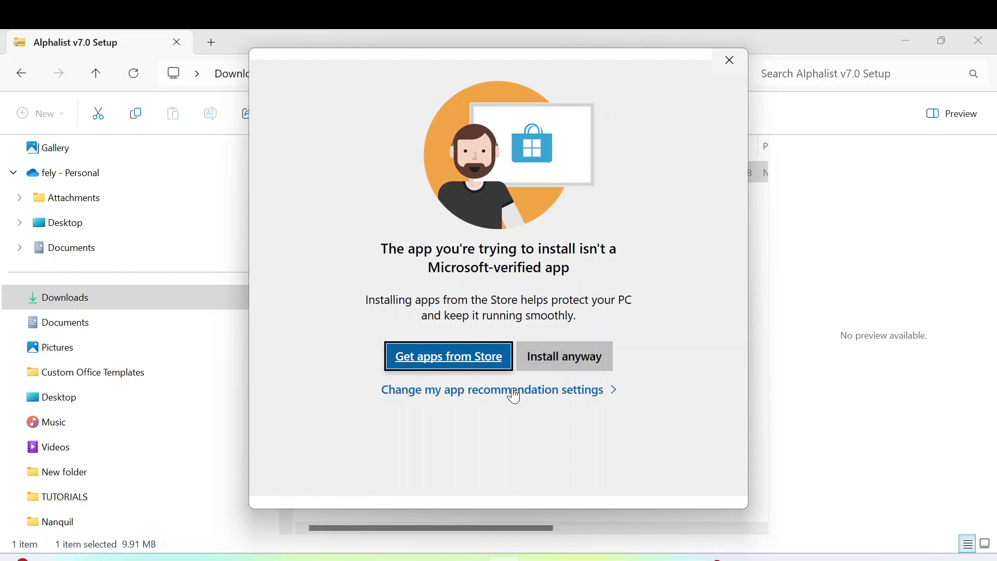
left_click(560, 364)
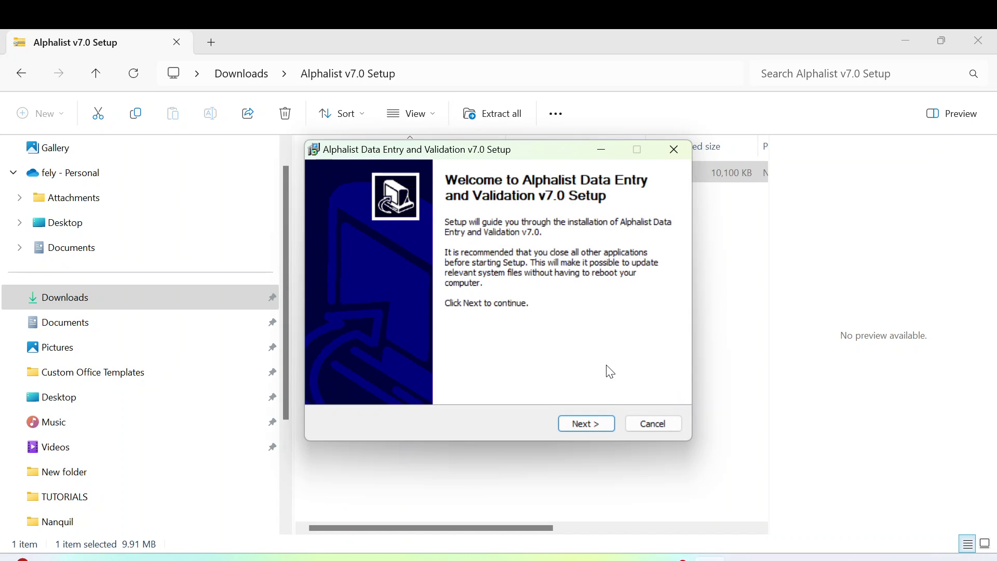
- Install Alphalist Data Entry and Validation v7.0 with the preselected components into C:\BIRALPHARIA and close the setup wizard
left_click(582, 425)
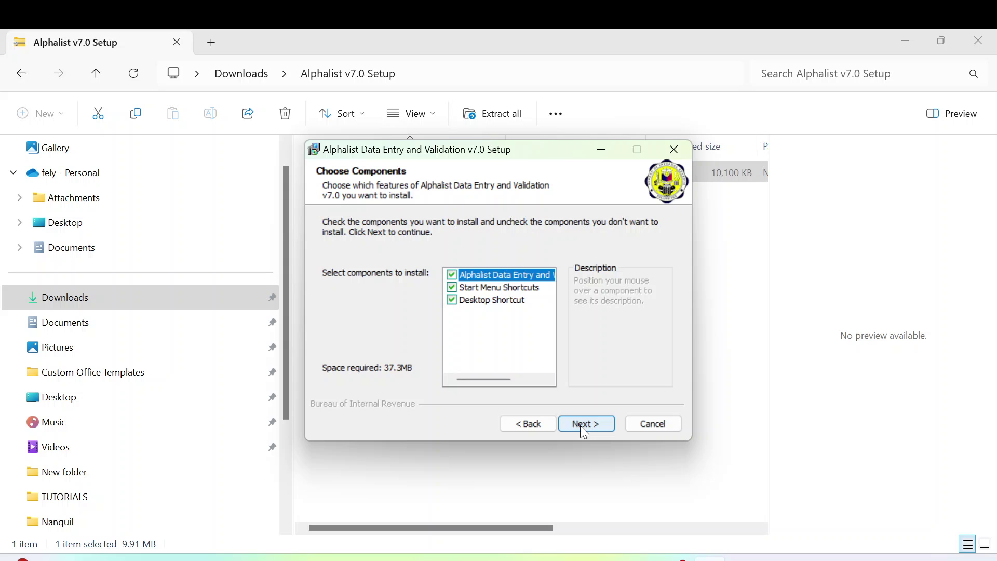
left_click(582, 425)
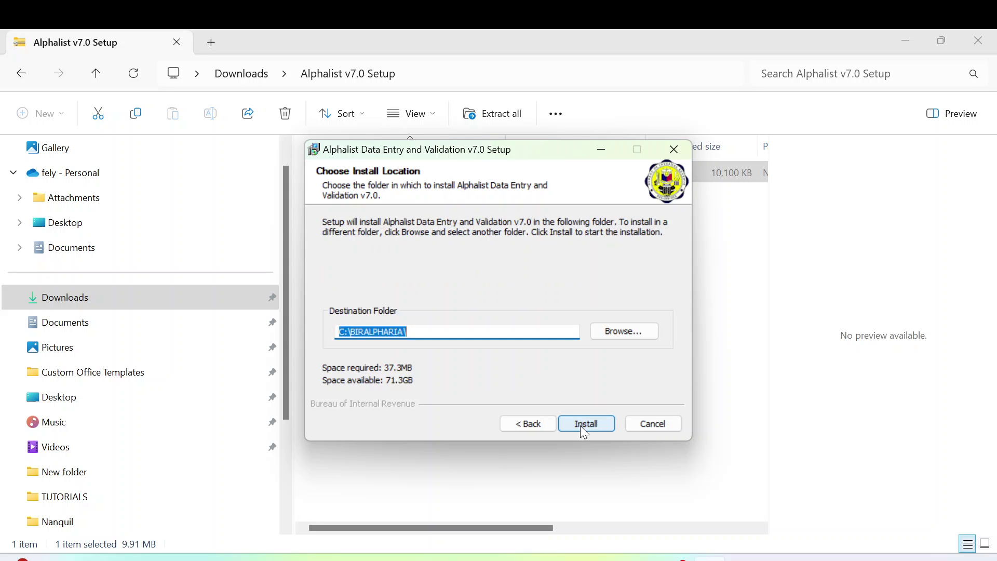
left_click(430, 332)
key("BackSpace")
key("BackSpace")
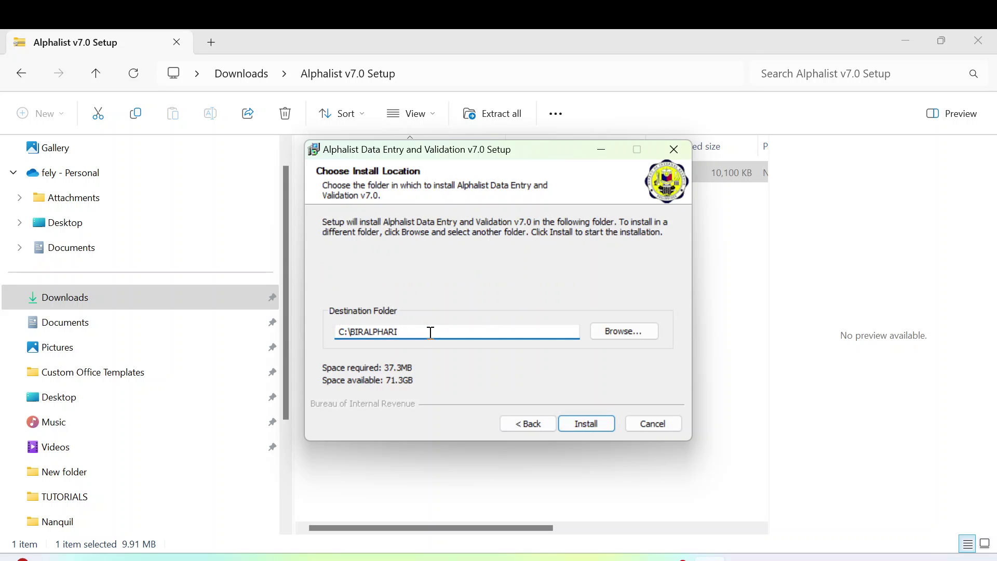
key("BackSpace")
key("BackSpace")
key("BackSpace")
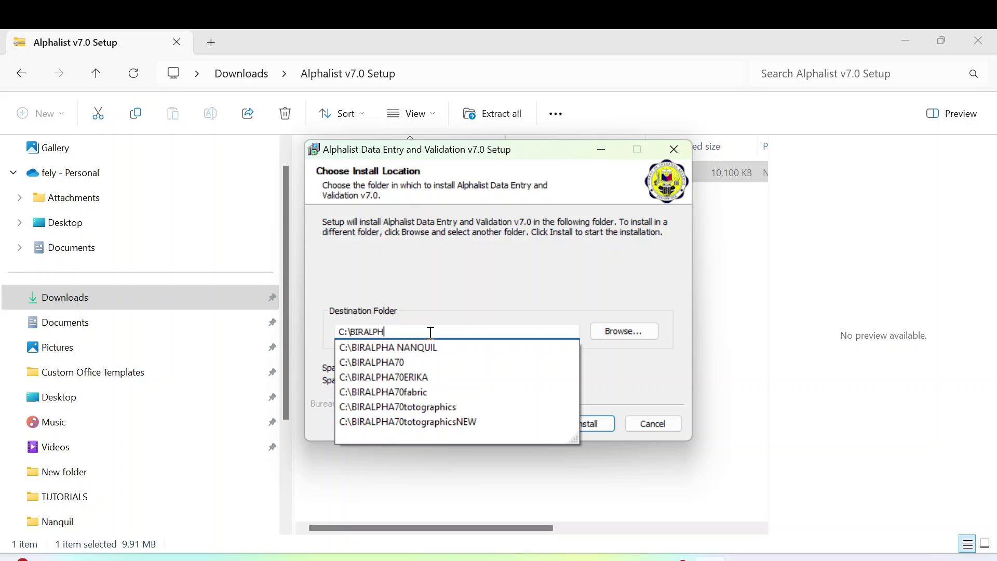
type("ARI")
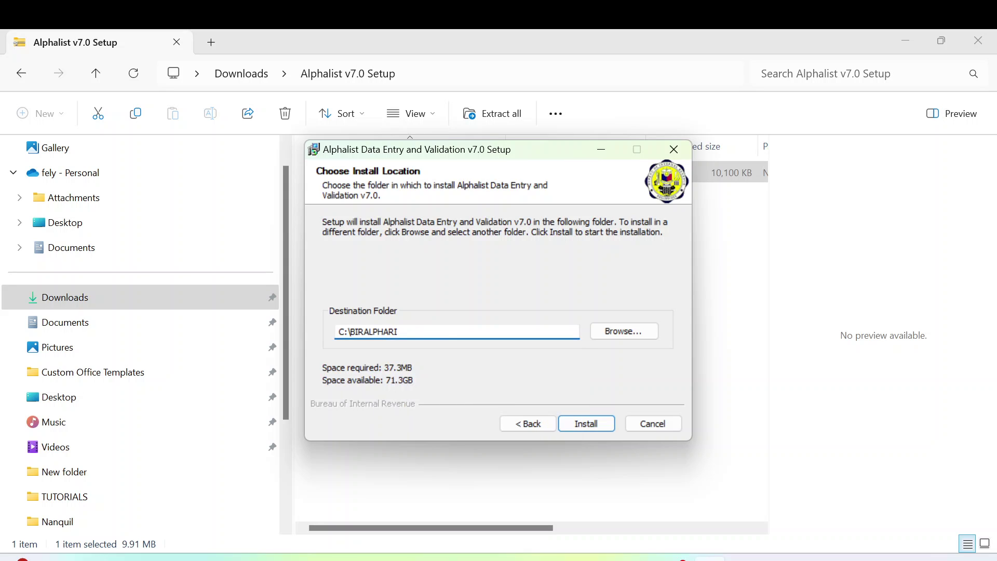
type("A")
left_click(592, 436)
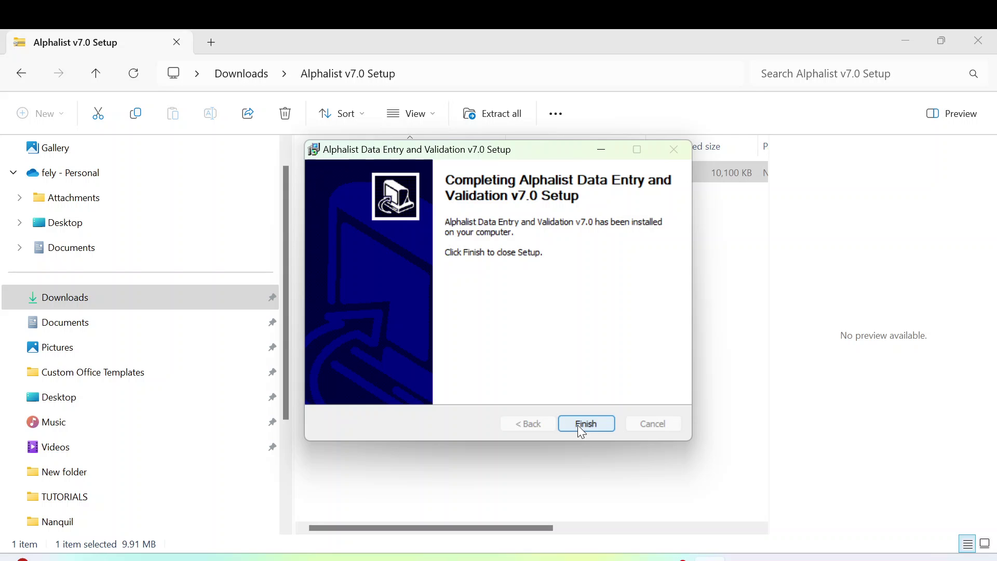
left_click(581, 429)
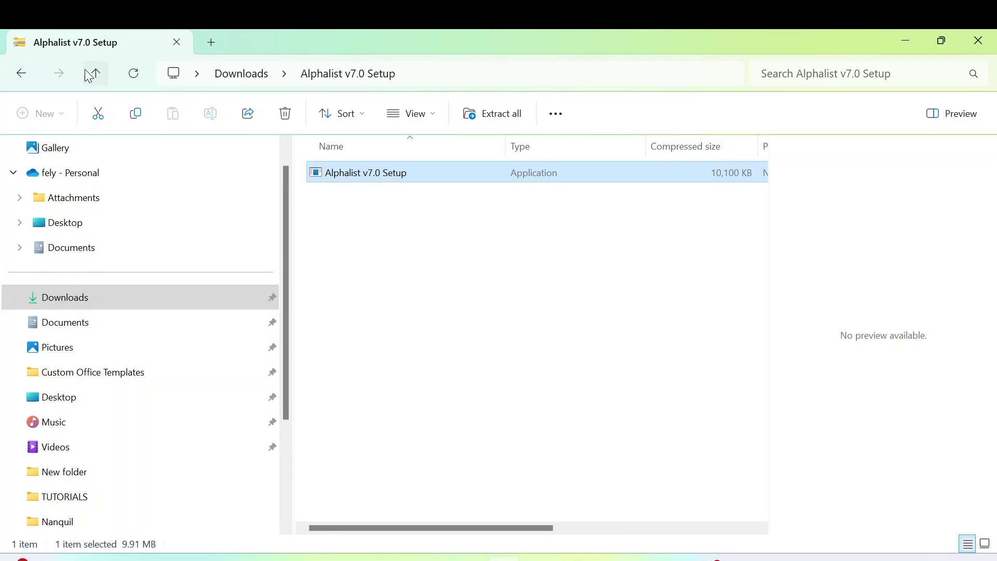
- Extract the Alphalistv7_patchATC archive from Downloads into C:\BIRALPHARIA, then return to the Acer (C:) drive's root folder
left_click(63, 305)
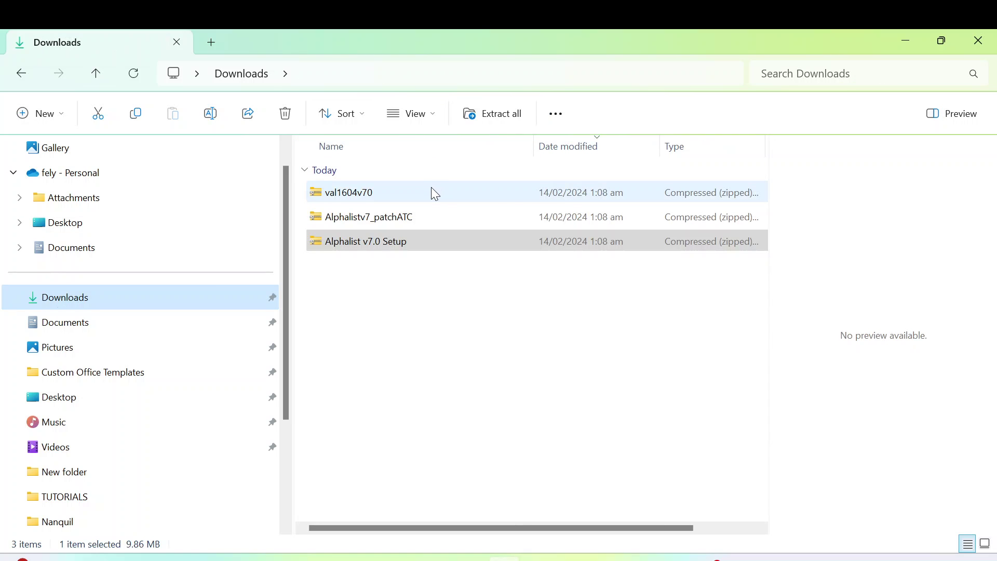
left_click(405, 203)
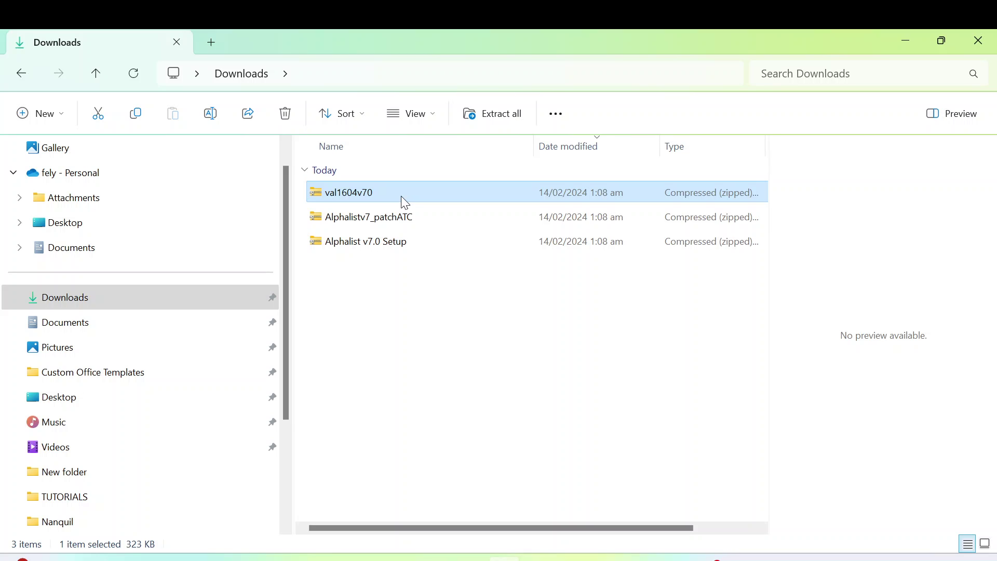
left_click(367, 224)
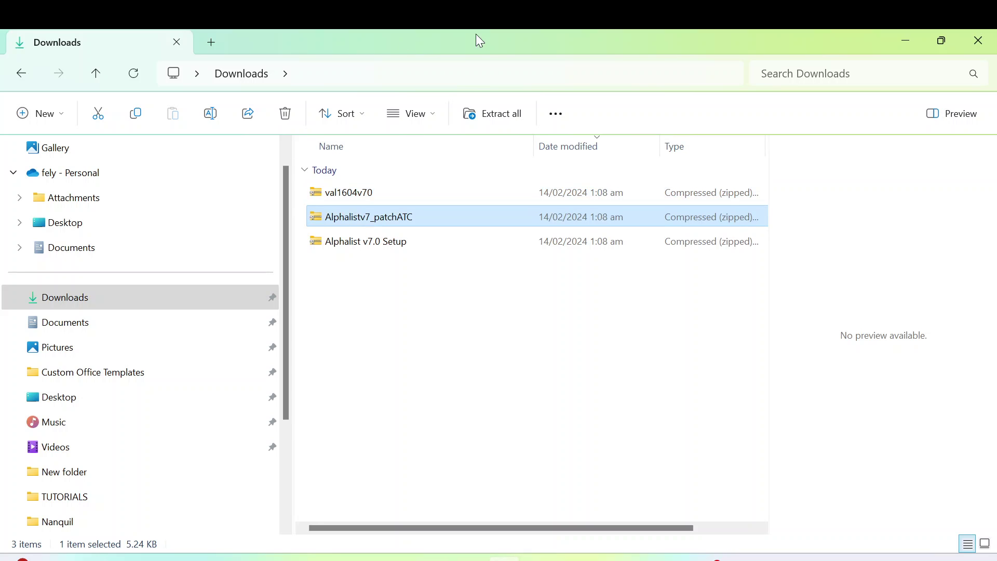
left_click(489, 114)
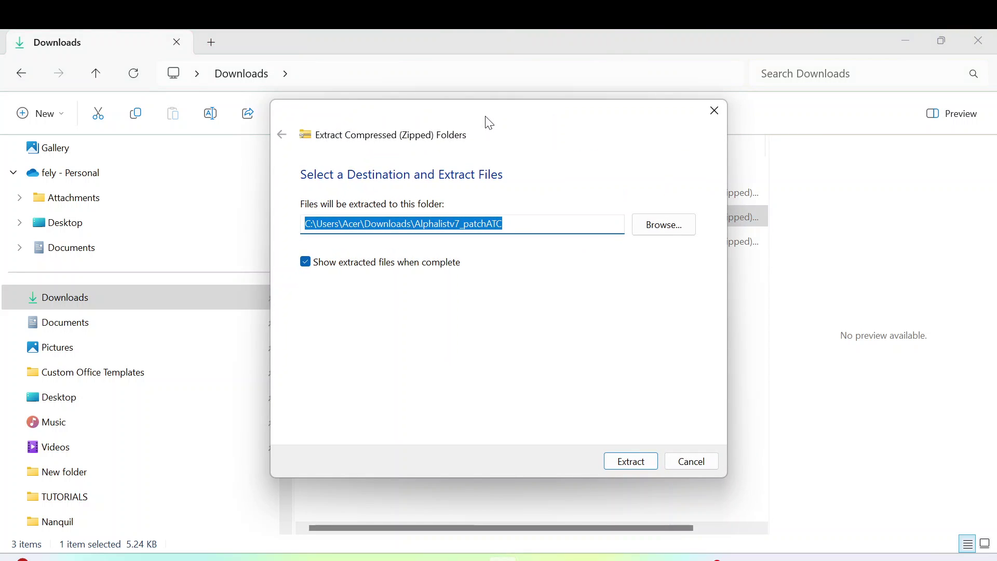
left_click(669, 232)
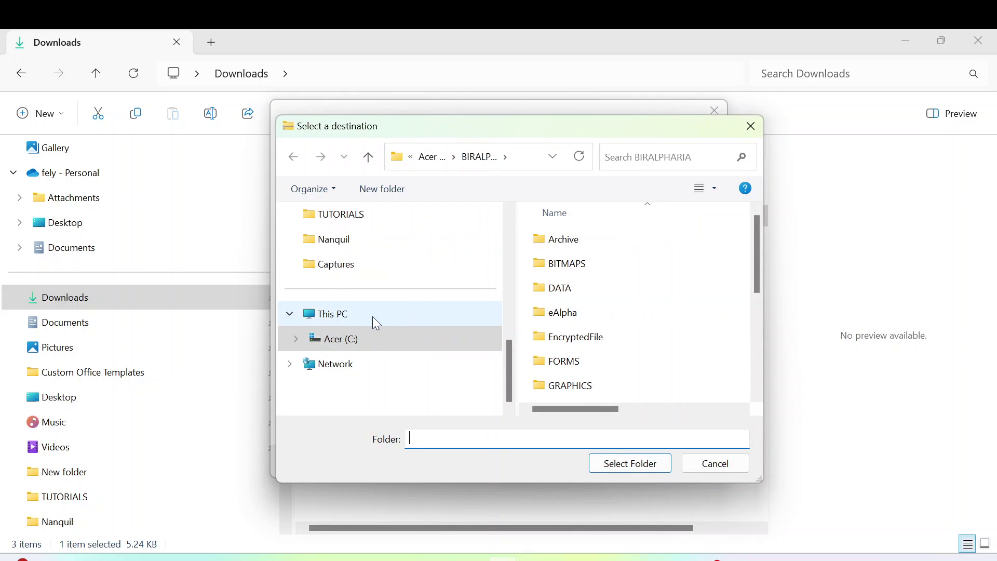
left_click(377, 339)
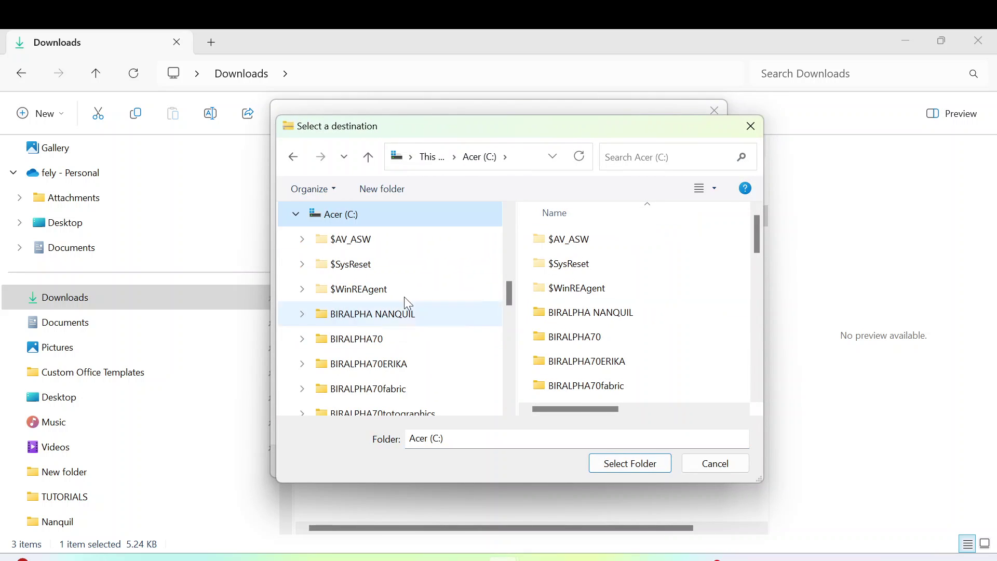
left_click(756, 397)
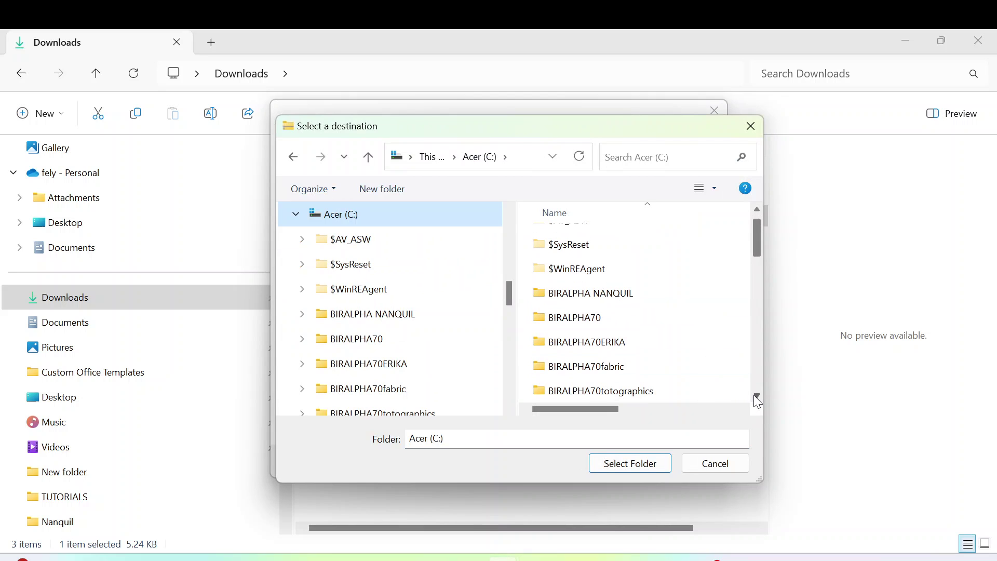
left_click(756, 397)
left_click(756, 397)
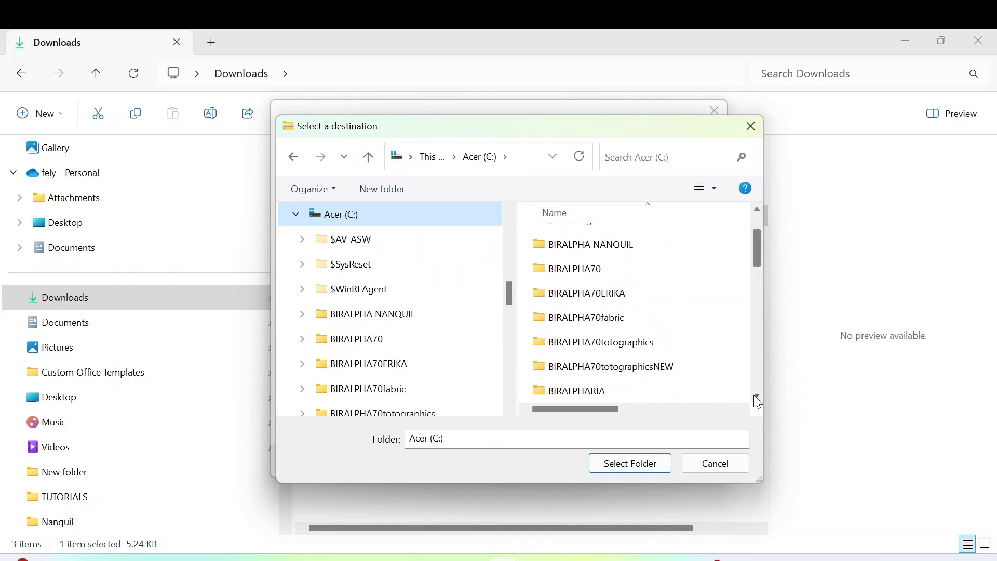
left_click(577, 393)
left_click(634, 463)
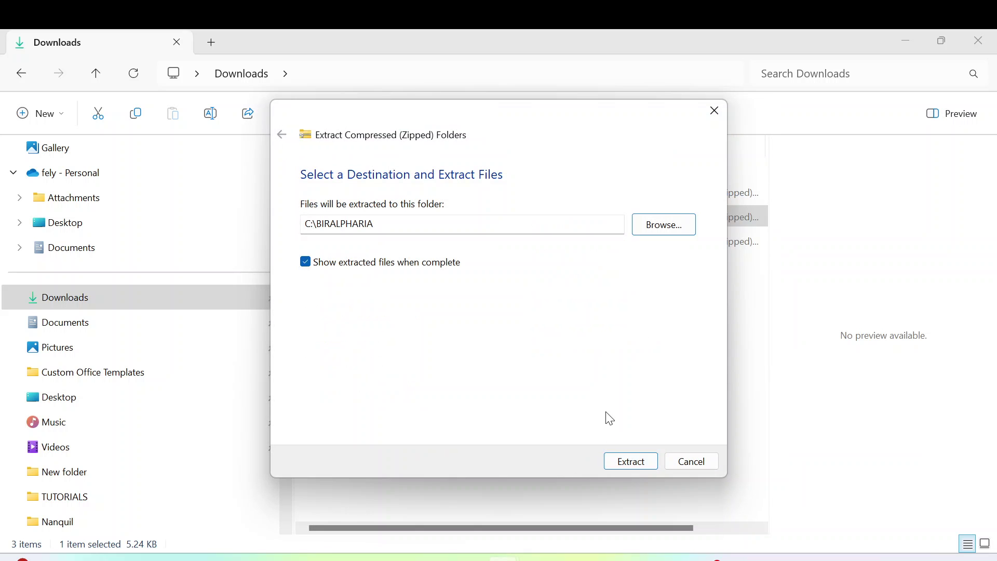
left_click(630, 461)
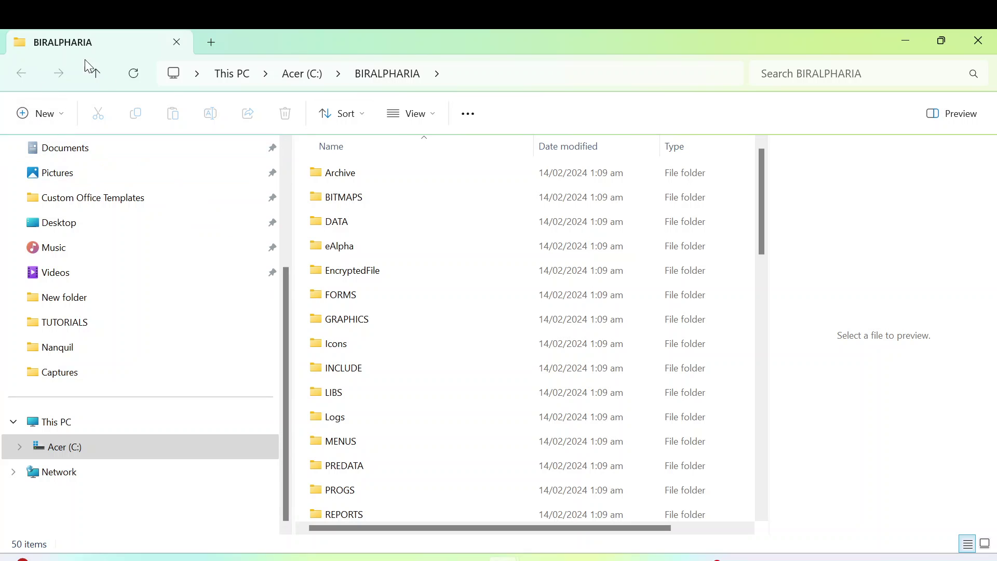
left_click(98, 75)
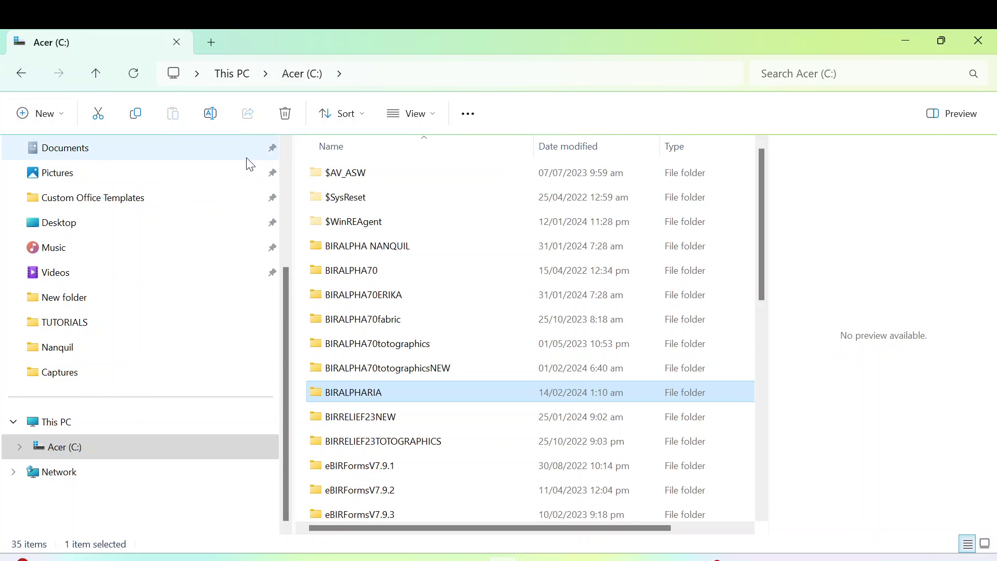
- Extract the val1604v70 archive from Downloads into C:\BIRALPHARIA, replacing the existing val1604v70.exe file
scroll(289, 145, "up", 1)
scroll(293, 152, "up", 1)
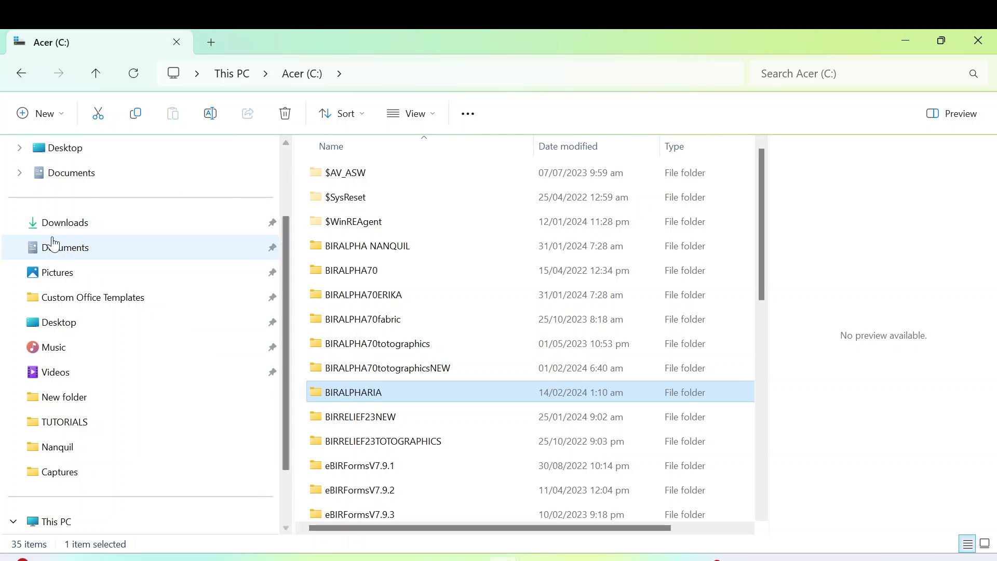
left_click(84, 225)
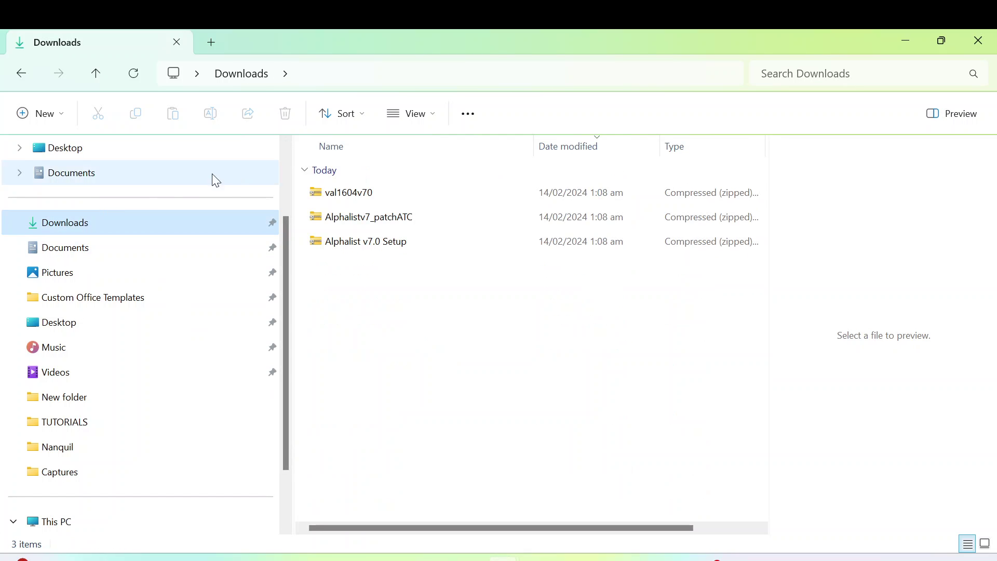
left_click(367, 202)
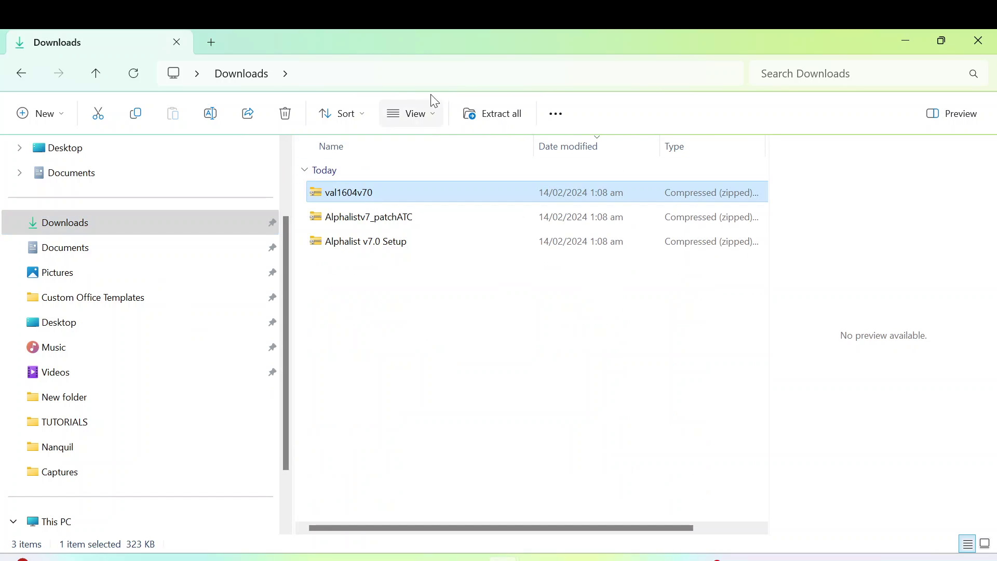
left_click(495, 120)
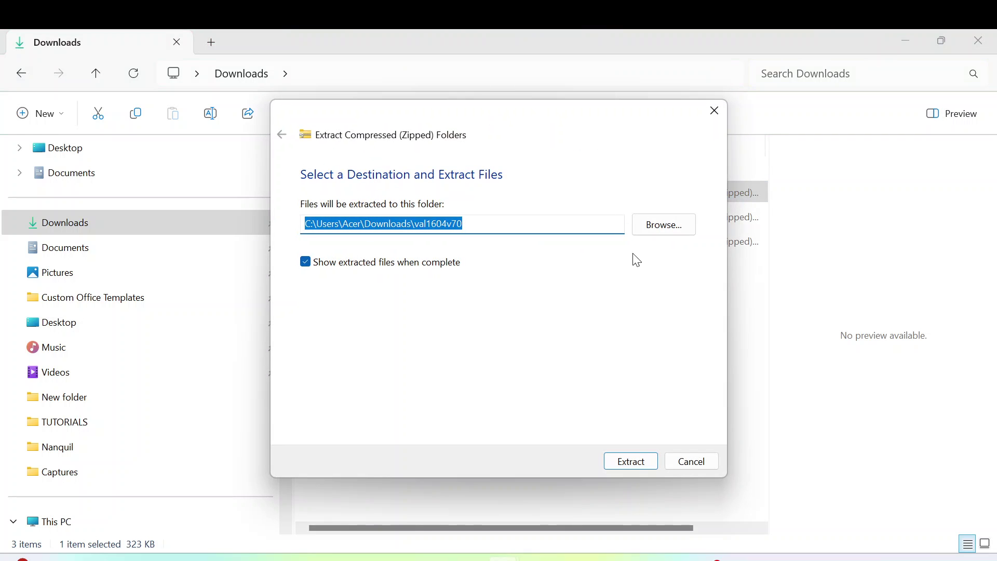
left_click(666, 225)
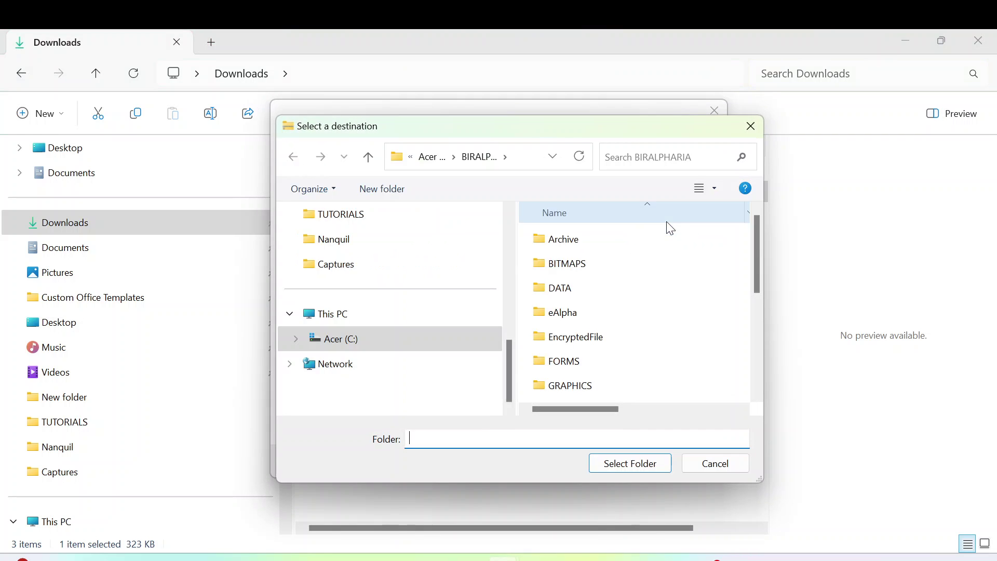
left_click(364, 345)
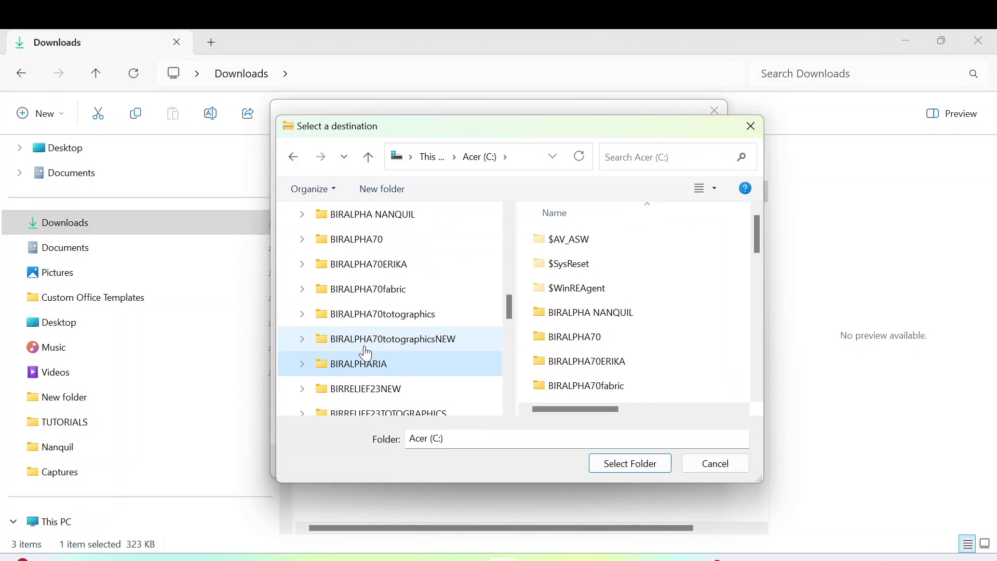
scroll(758, 399, "down", 1)
scroll(758, 398, "down", 3)
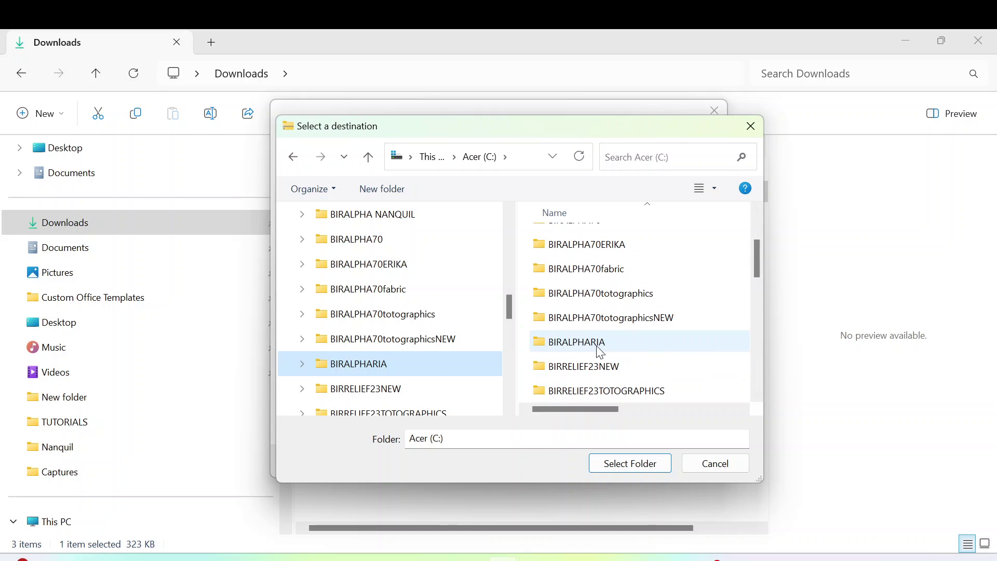
left_click(596, 346)
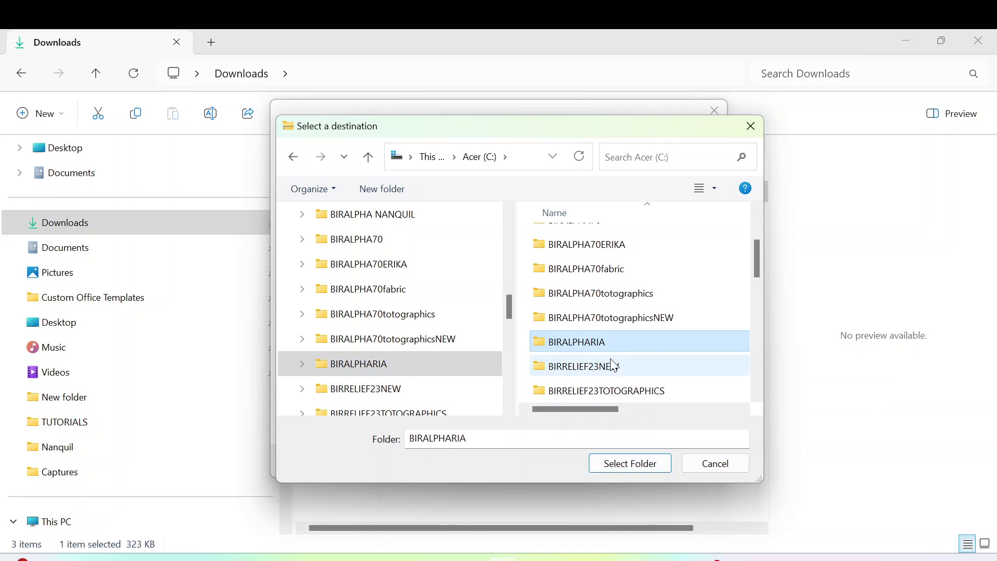
left_click(630, 464)
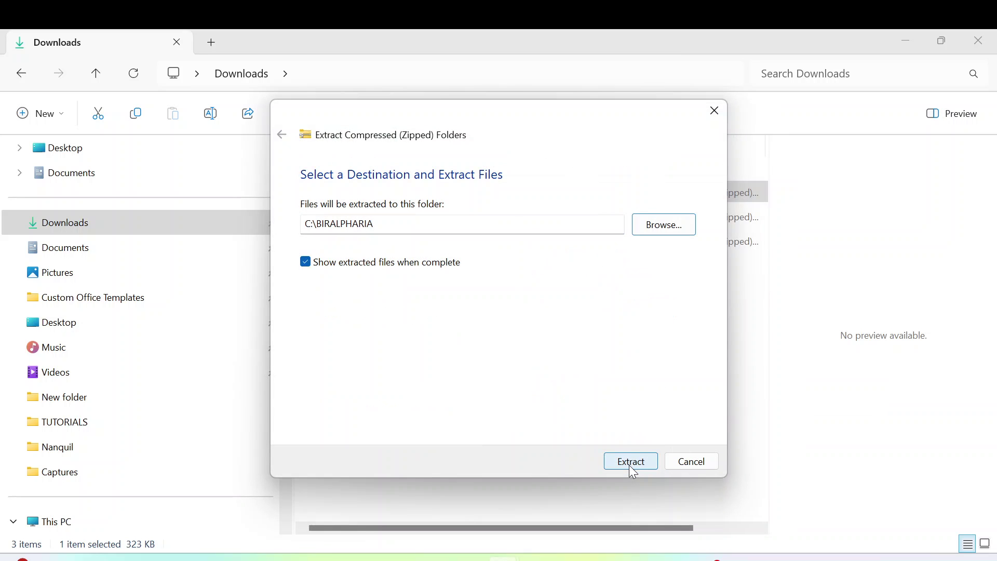
left_click(621, 463)
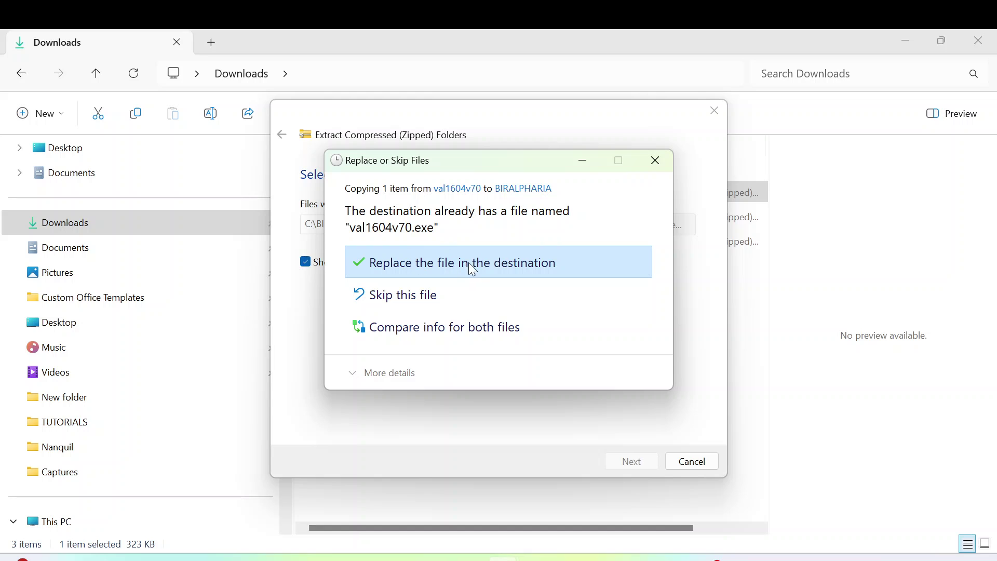
left_click(495, 270)
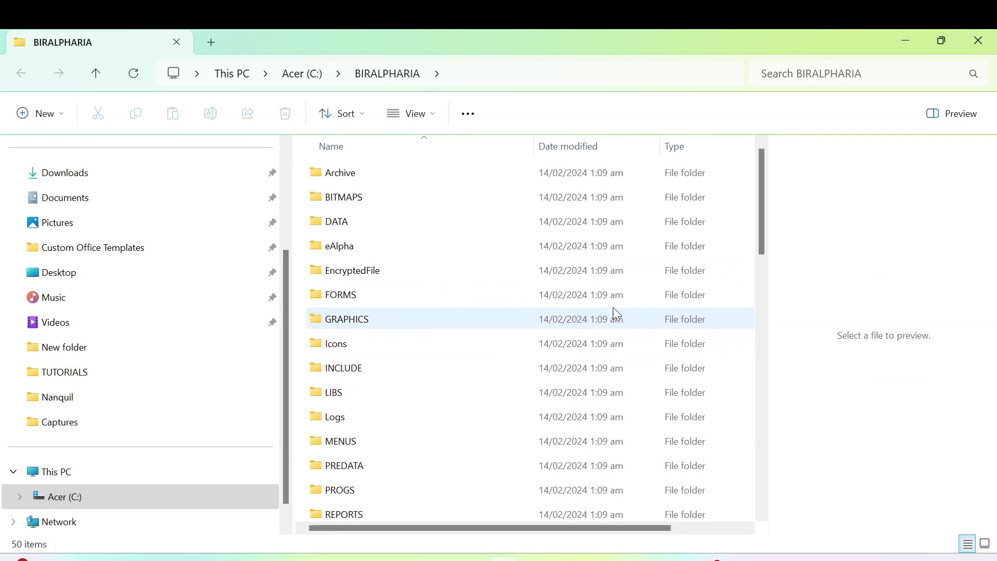
- Create a desktop shortcut for the bir1604v70 application in the BIRALPHARIA folder
left_click(762, 516)
scroll(763, 519, "down", 4)
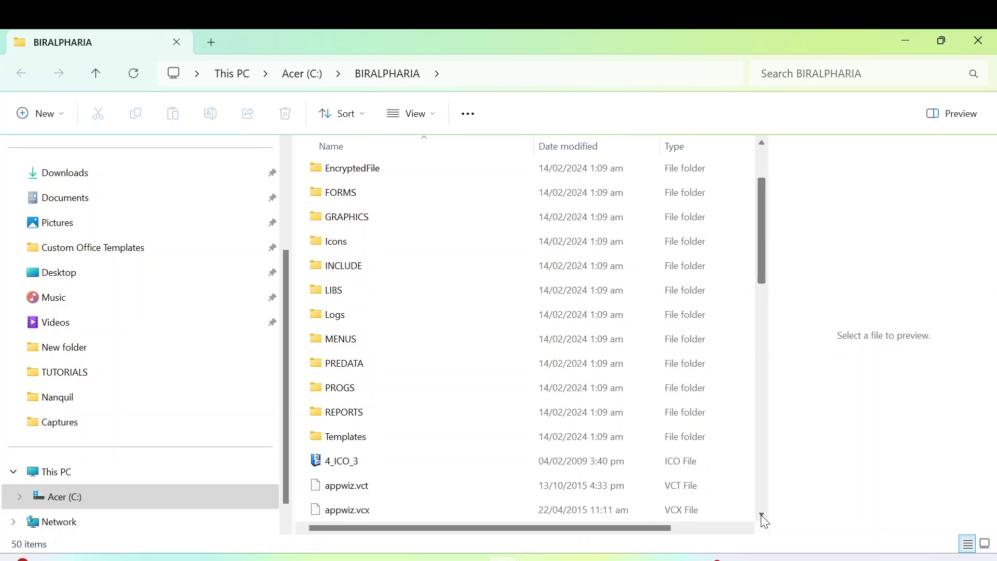
scroll(763, 520, "down", 2)
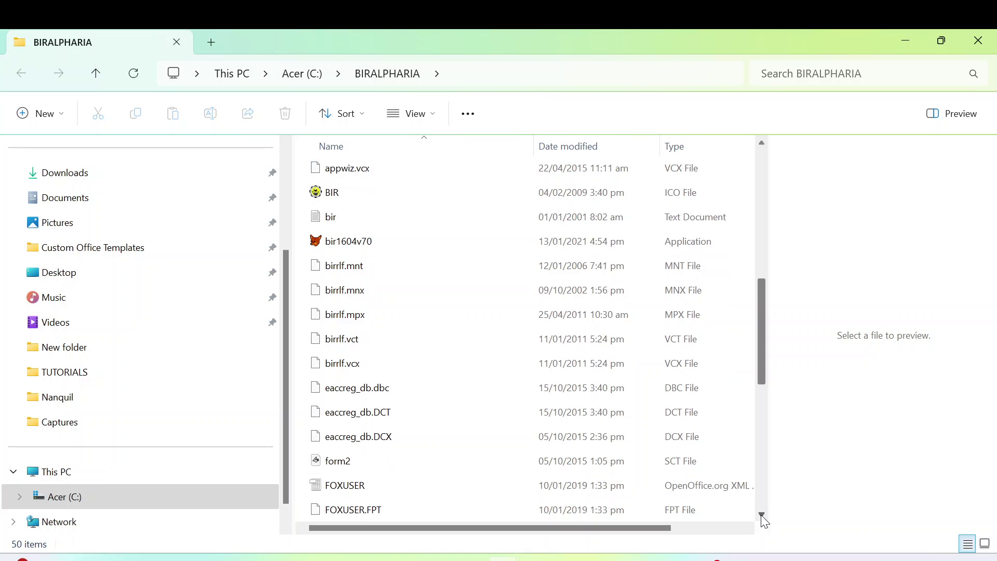
left_click(350, 248)
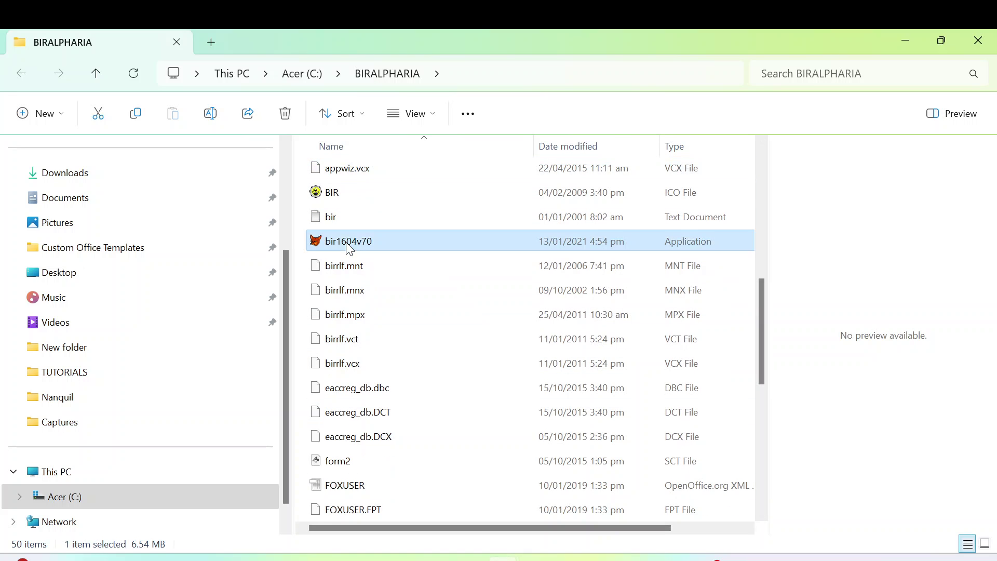
right_click(349, 248)
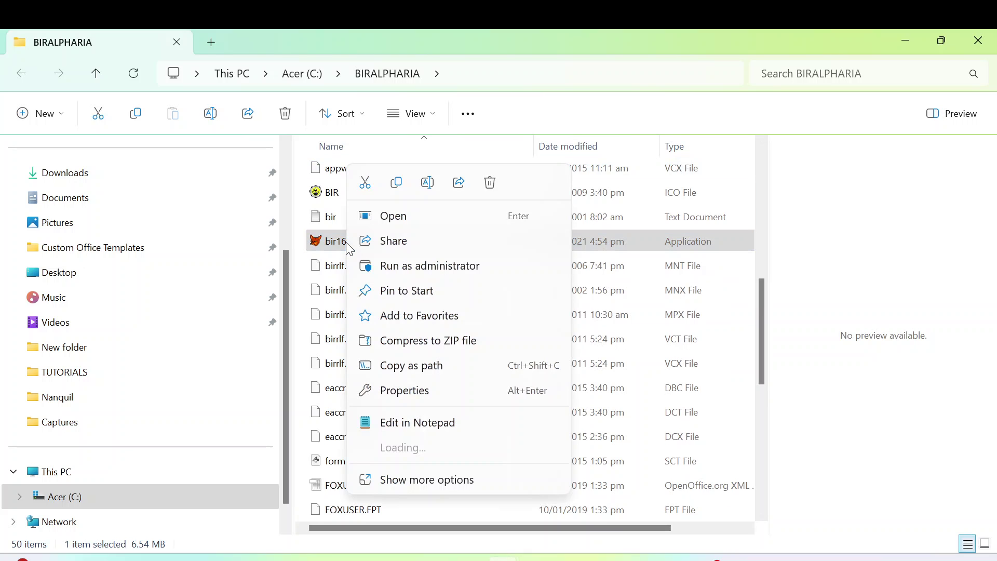
left_click(423, 478)
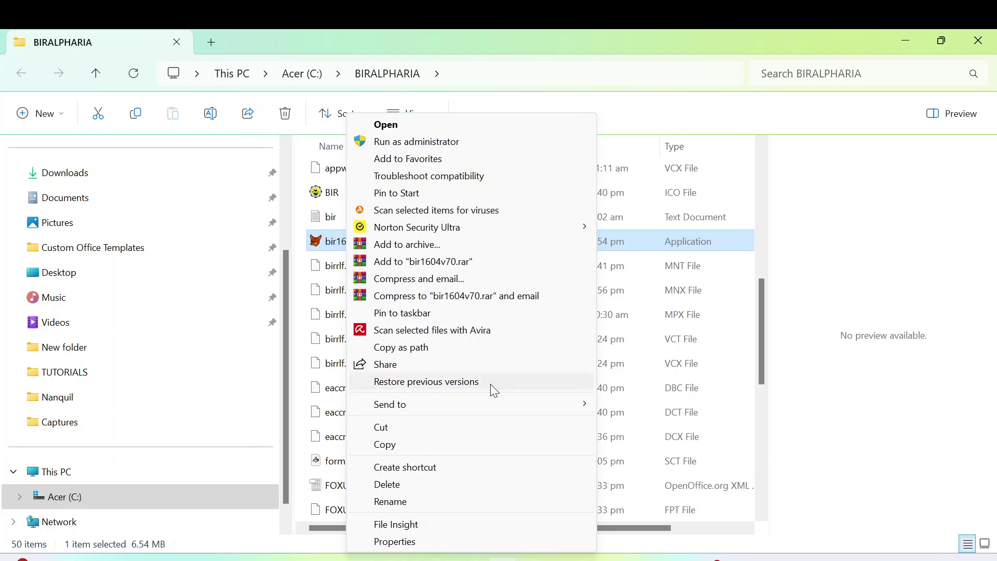
mouse_move(500, 406)
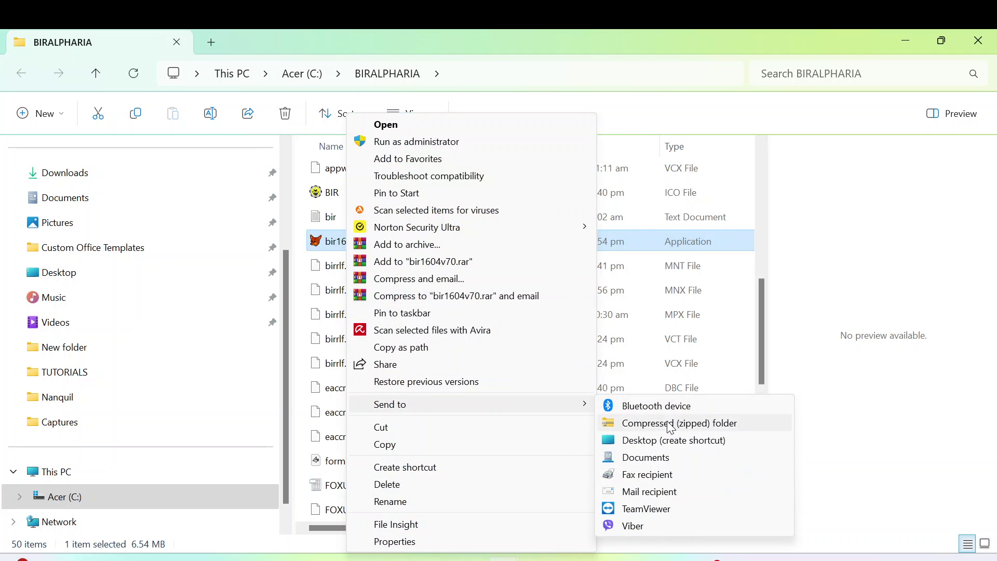
left_click(639, 440)
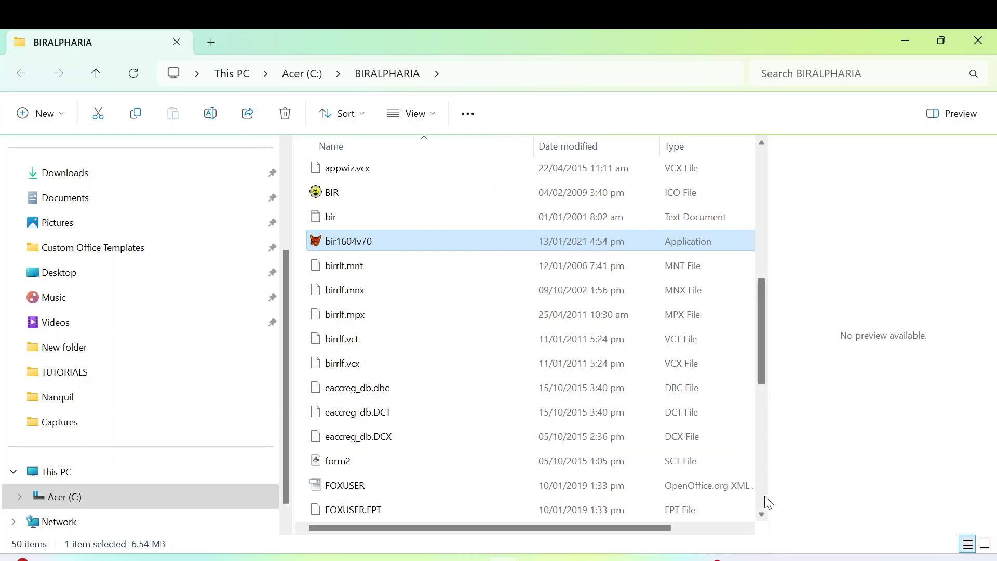
- Create a desktop shortcut for the val1604v70 application in the BIRALPHARIA folder
scroll(763, 515, "down", 2)
scroll(762, 514, "down", 2)
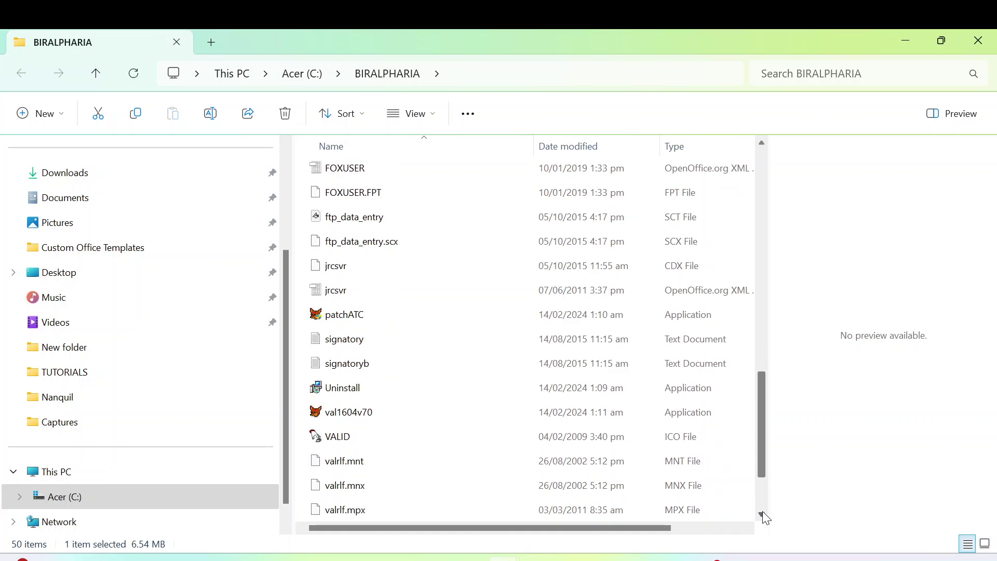
left_click(360, 417)
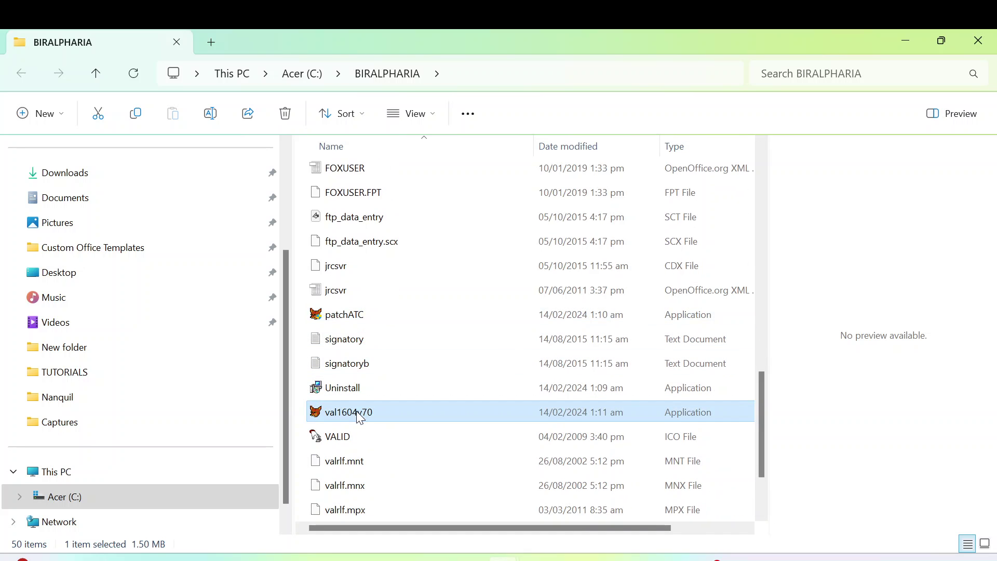
right_click(359, 417)
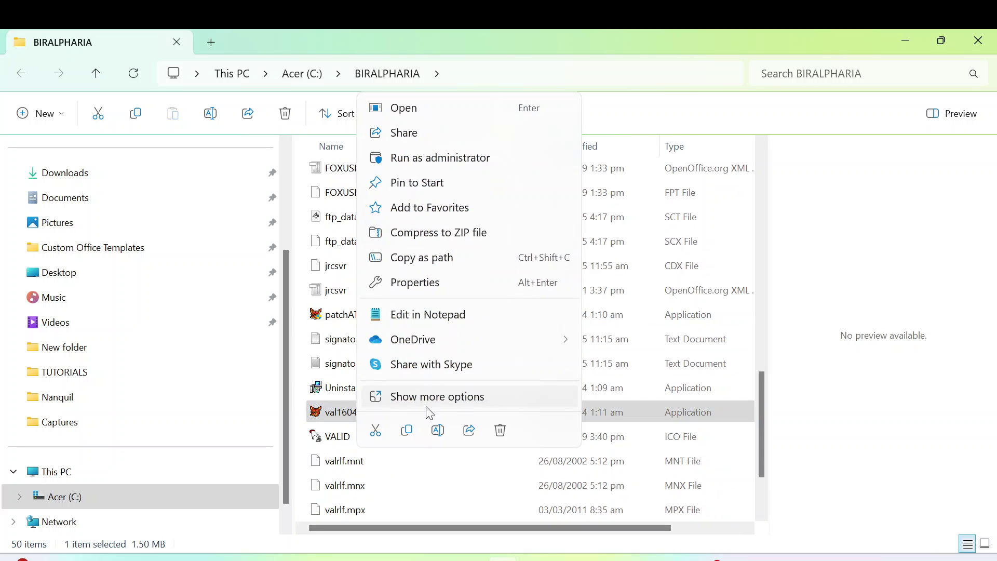
left_click(437, 394)
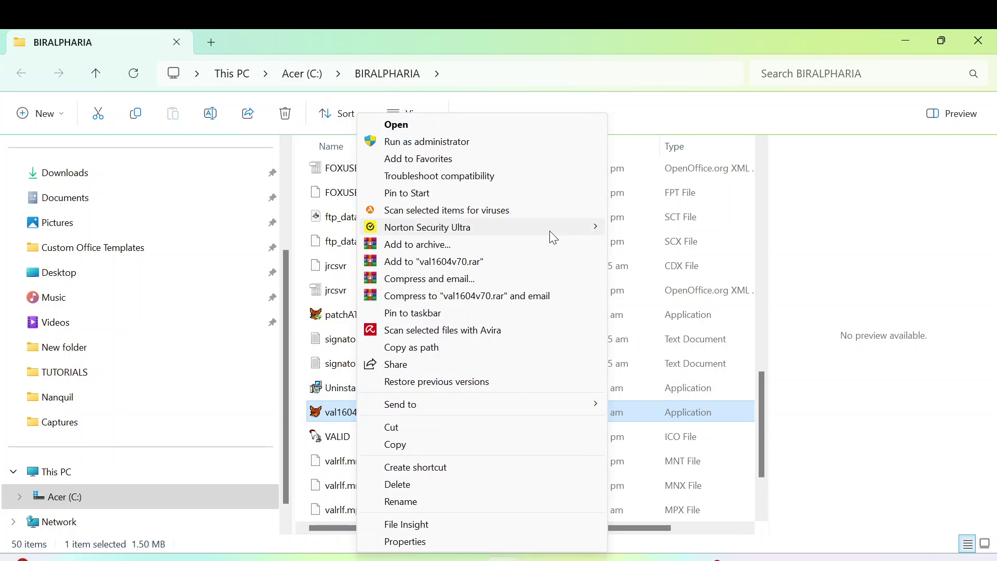
mouse_move(503, 409)
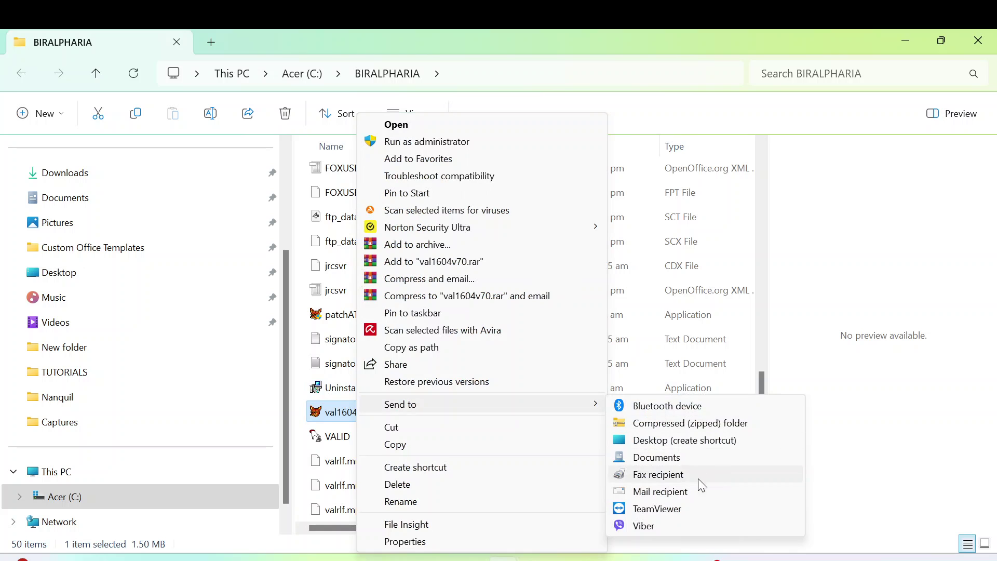
left_click(677, 447)
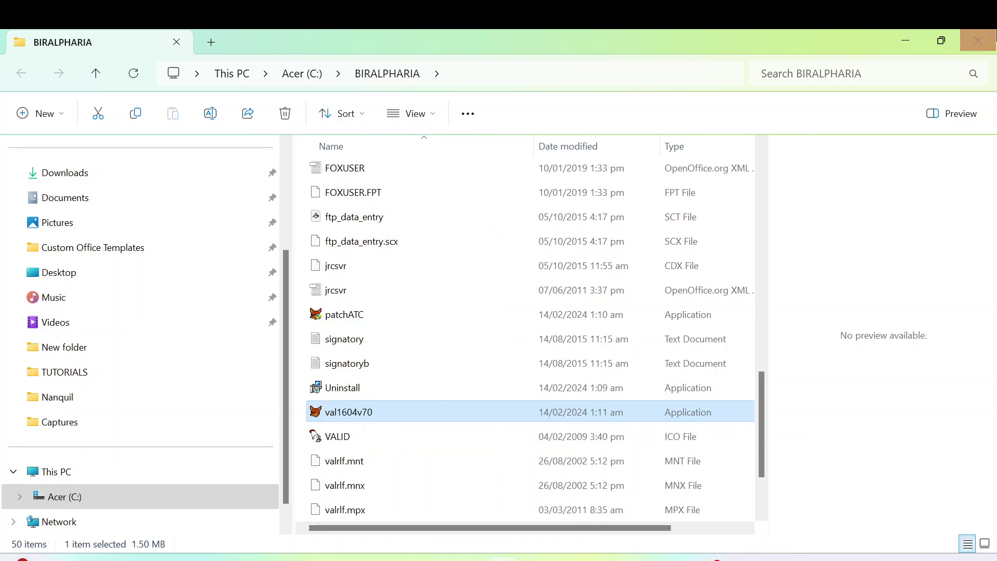
- Close the open folder windows and the BIR downloads page, and launch Alphalist Data Entry from the bir1604v70 desktop shortcut
left_click(983, 46)
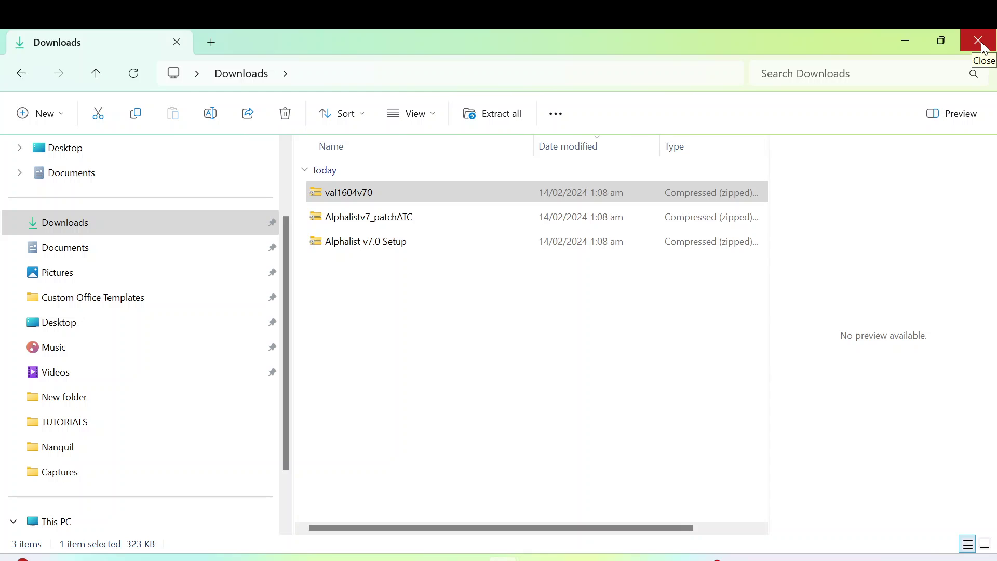
key("Down")
left_click(984, 47)
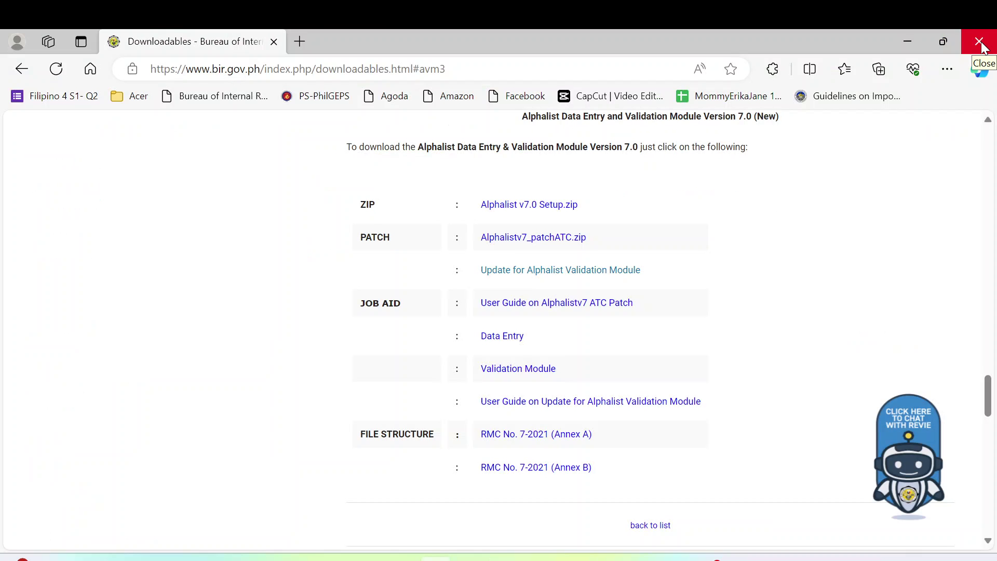
left_click(981, 46)
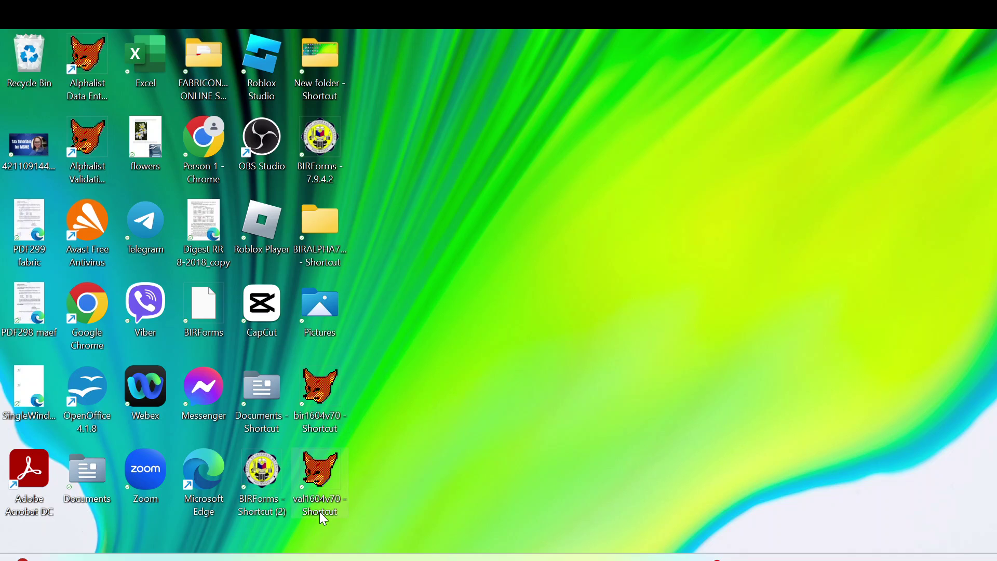
double_click(321, 409)
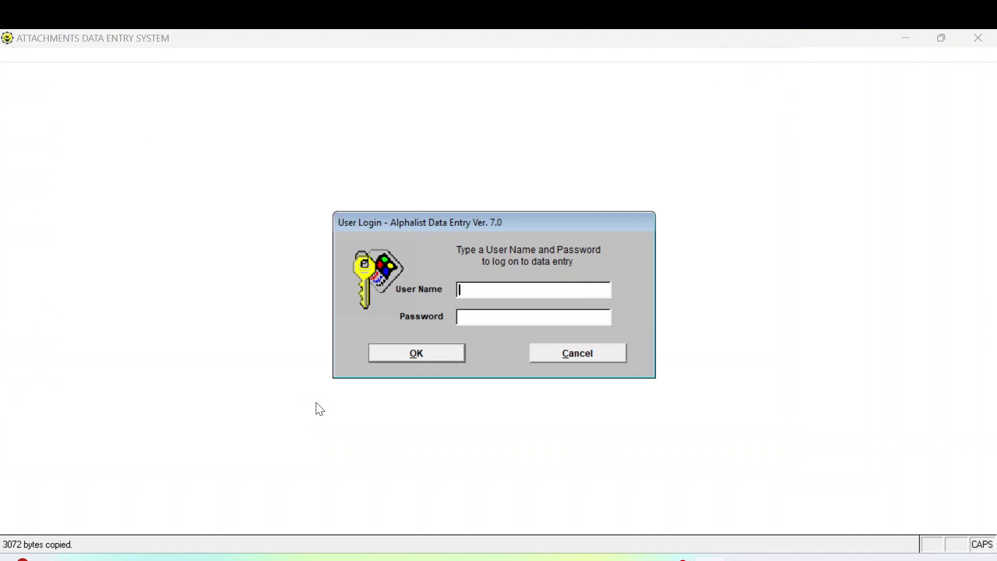